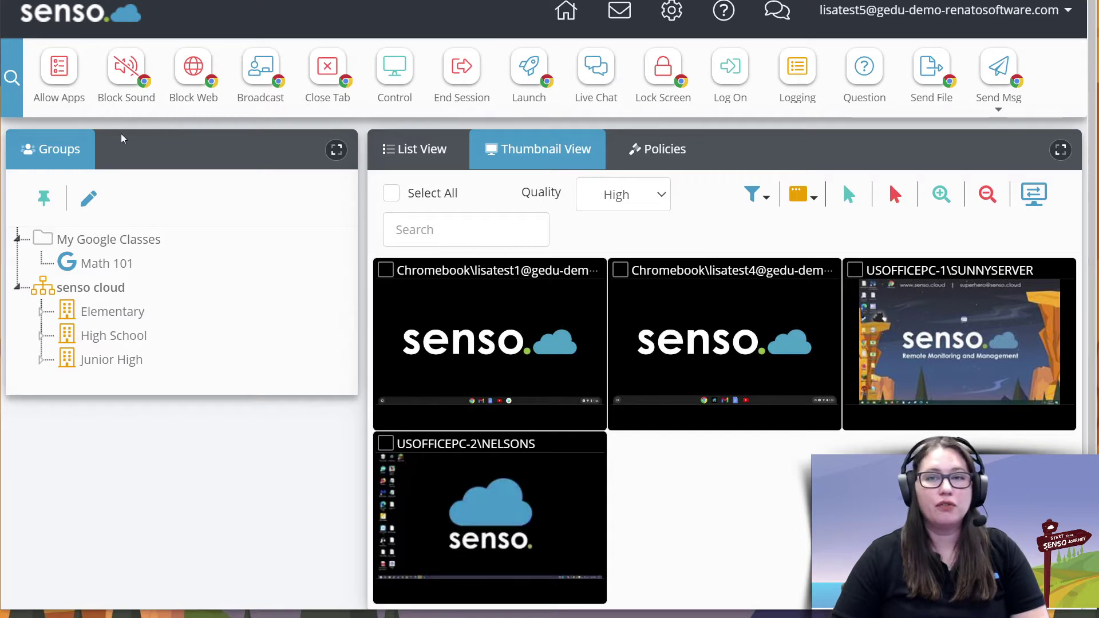
# - Open the Allow Apps settings, with Restrict Applications and Show Warning Box off and no allowed processes
pyautogui.click(59, 67)
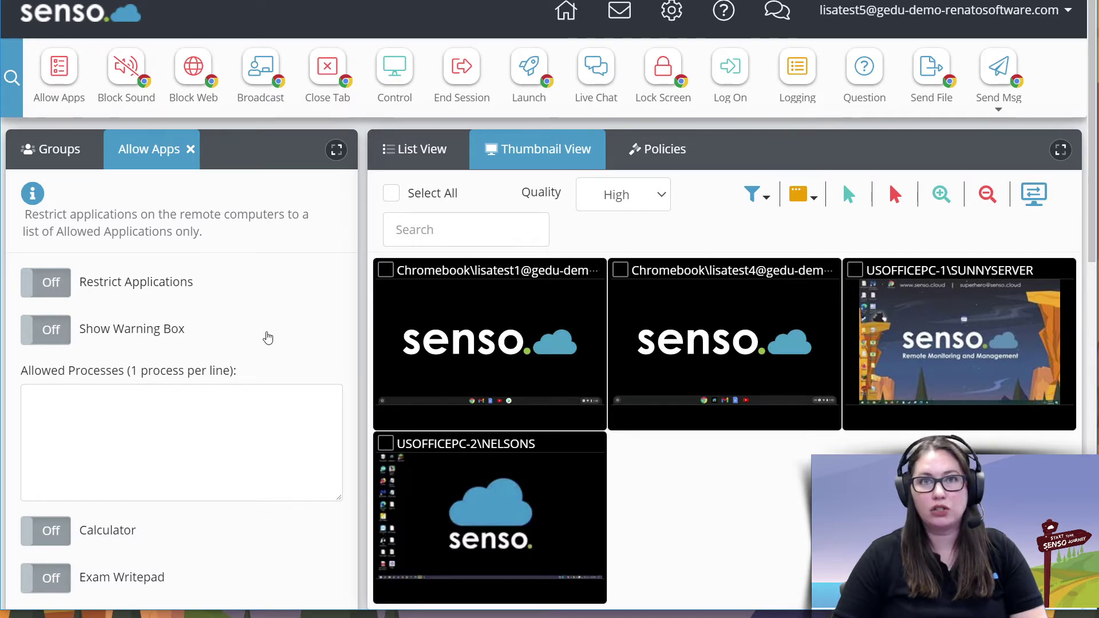
# - Filter the device grid to the High School group's two office PCs, after a cleared 'us' search, and expand thumbnails
pyautogui.click(64, 157)
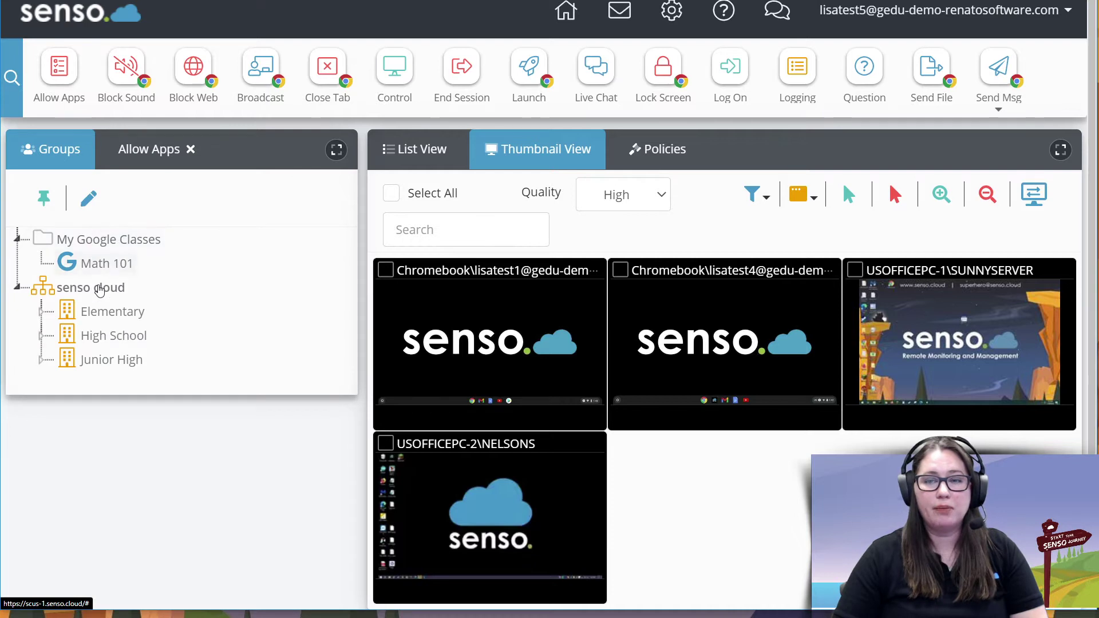
pyautogui.click(104, 343)
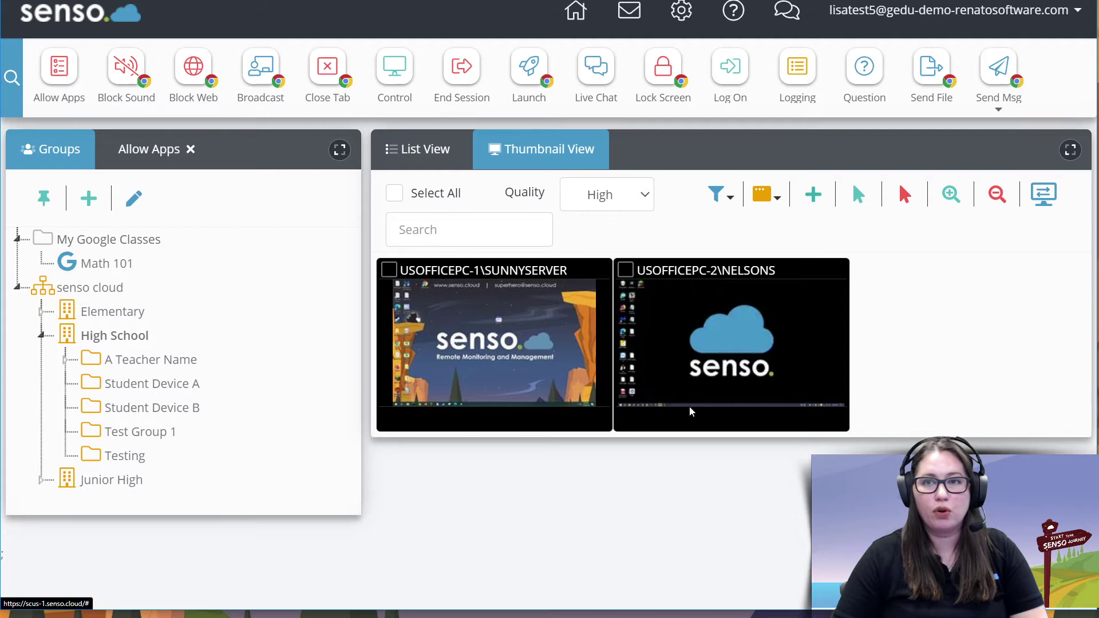
pyautogui.click(95, 293)
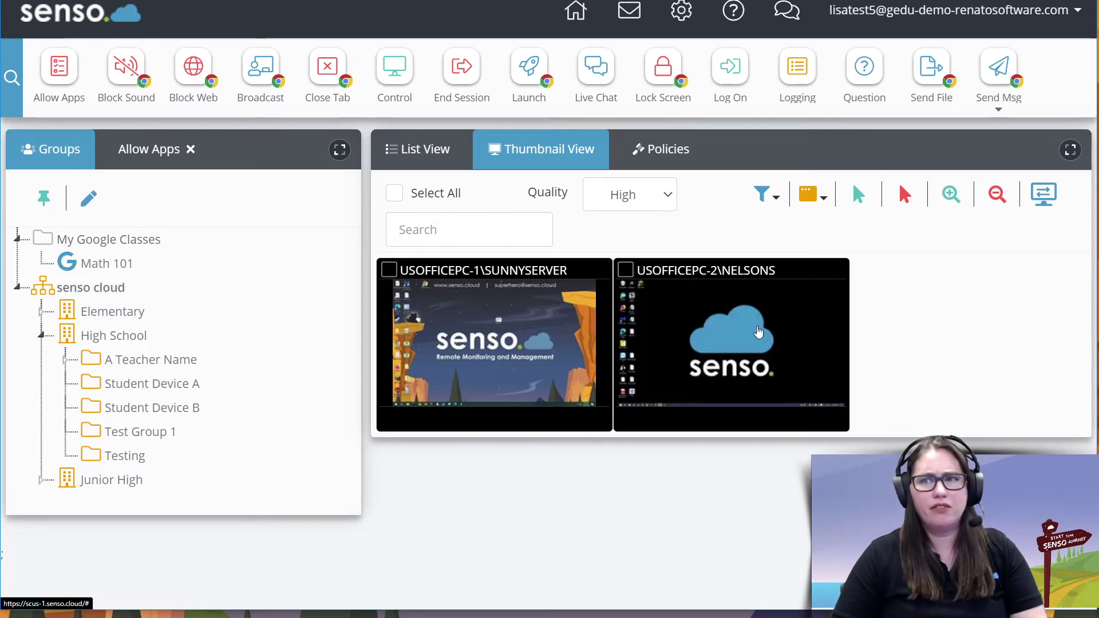
pyautogui.click(527, 227)
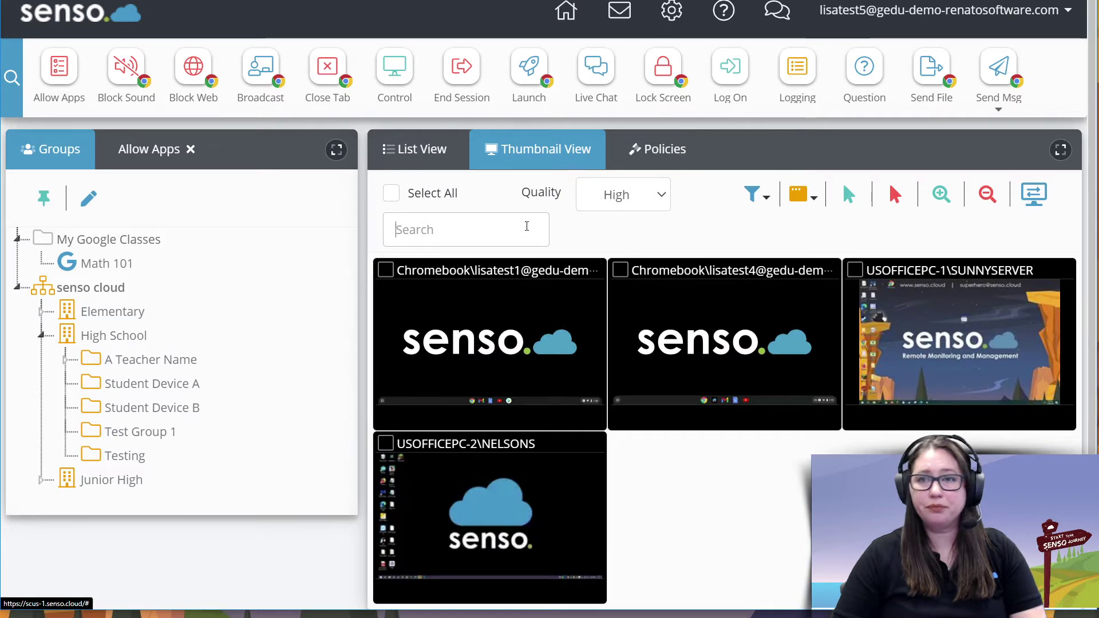
pyautogui.write('us')
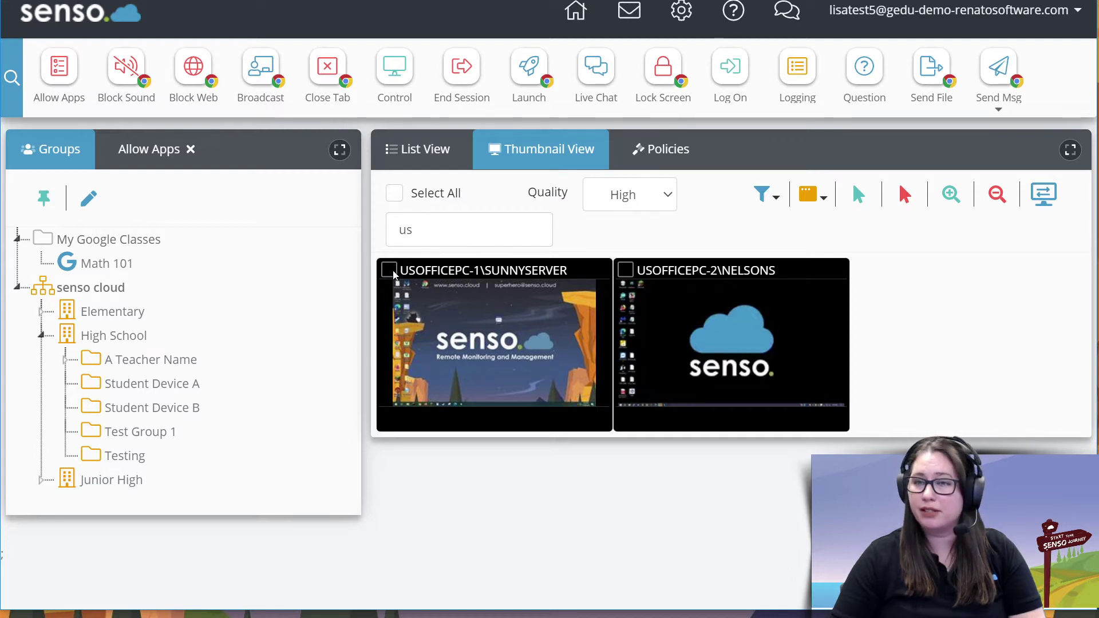
pyautogui.moveTo(413, 230); pyautogui.dragTo(375, 235)
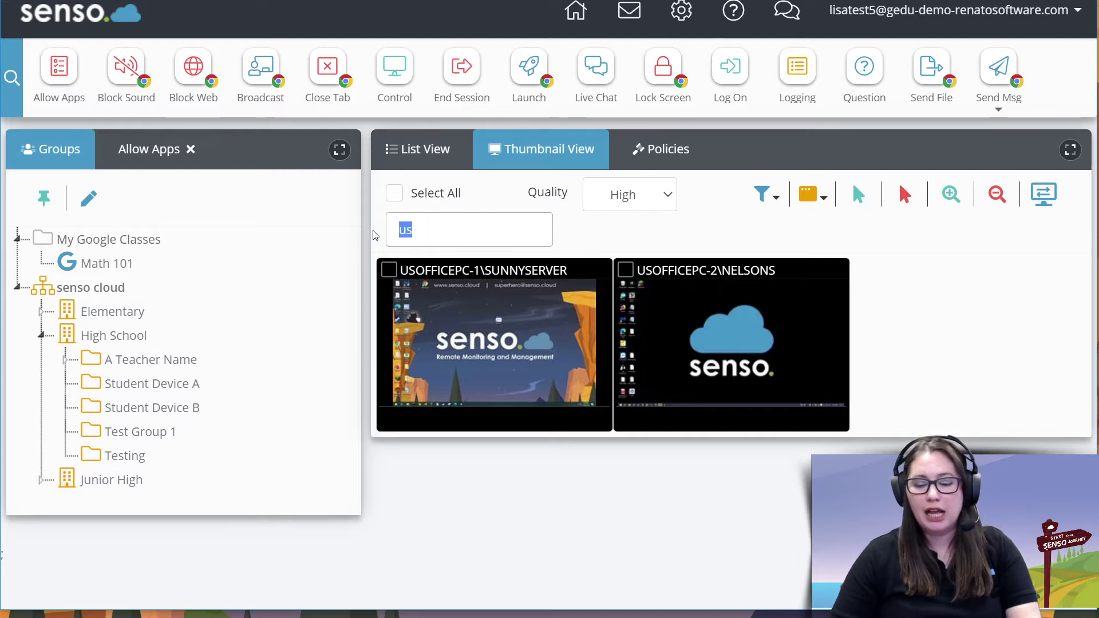
pyautogui.press('BackSpace')
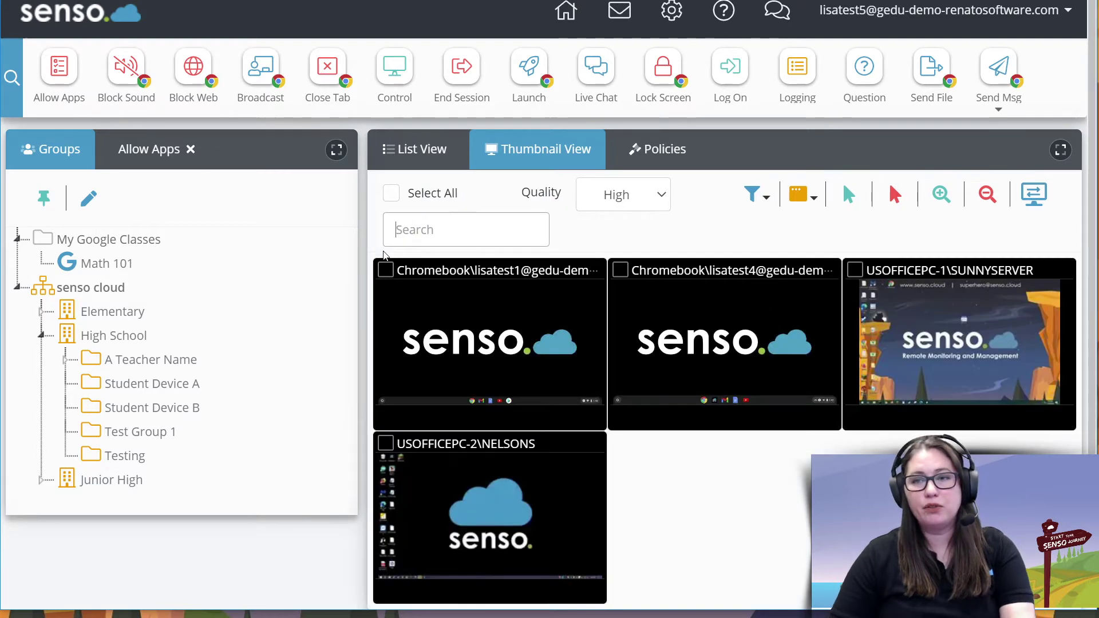
pyautogui.click(120, 341)
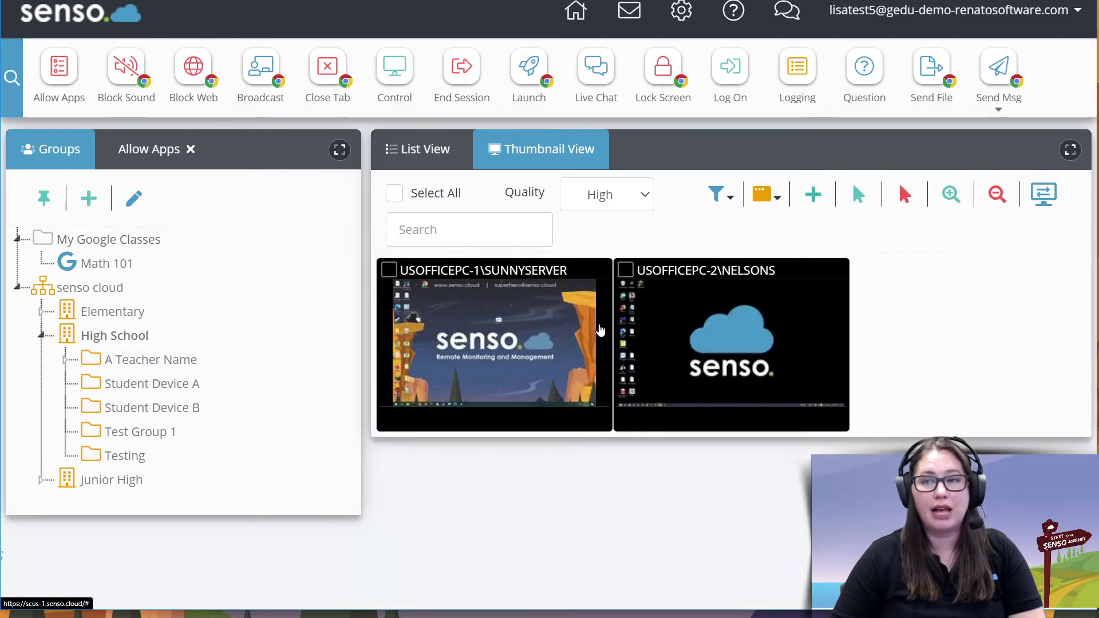
pyautogui.click(952, 194)
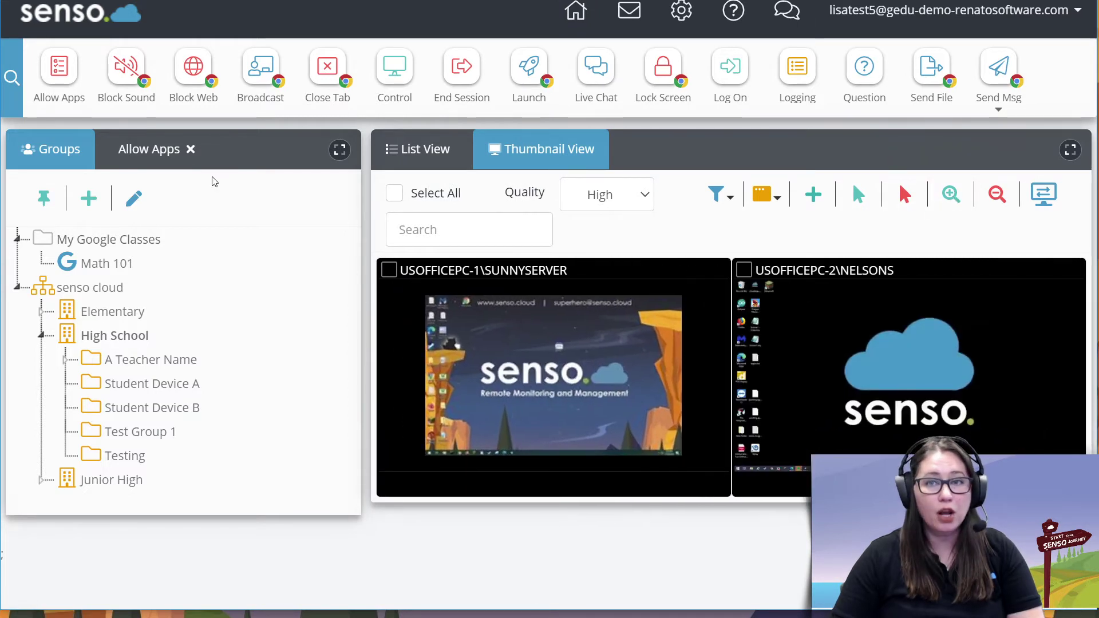
# - Turn Restrict Applications and Show Warning Box on, and title thumbnails by Device Name
pyautogui.click(139, 150)
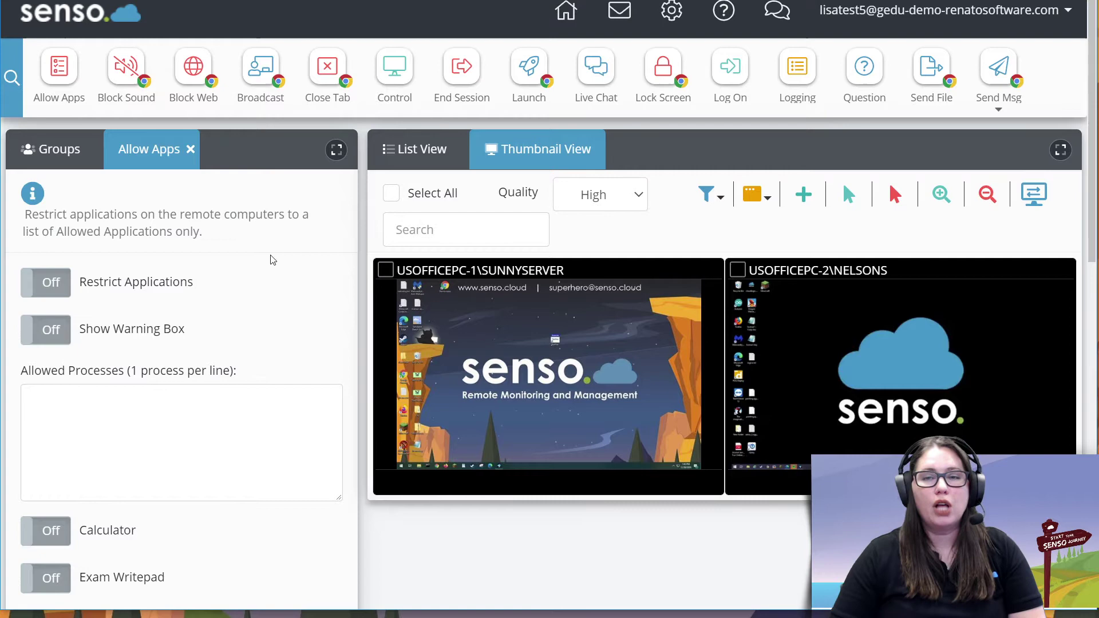
pyautogui.click(68, 289)
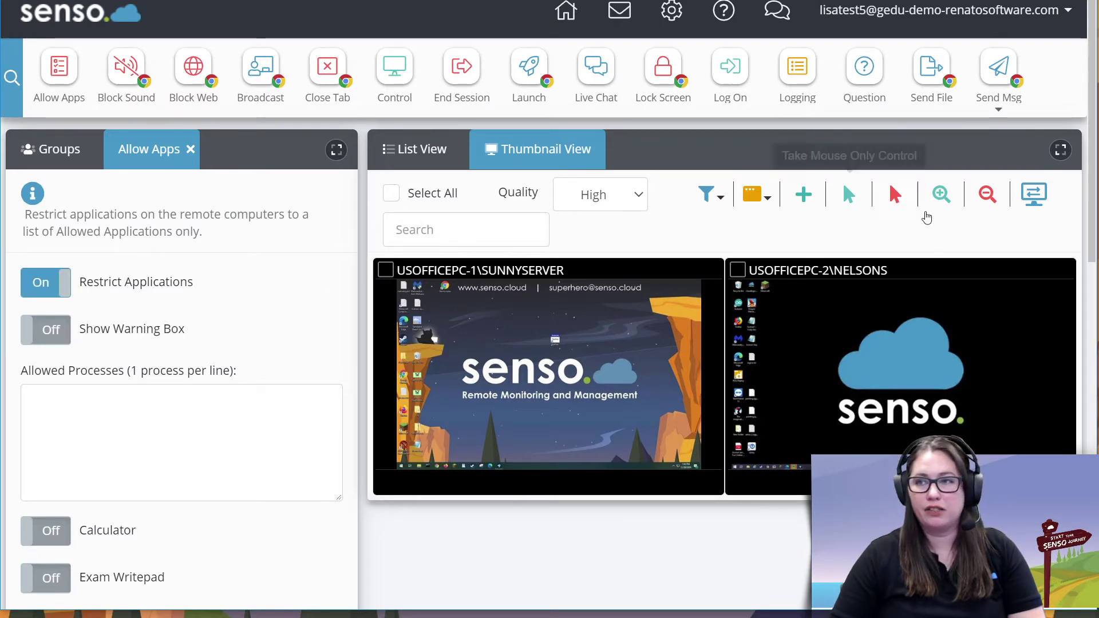
pyautogui.click(942, 205)
pyautogui.click(986, 198)
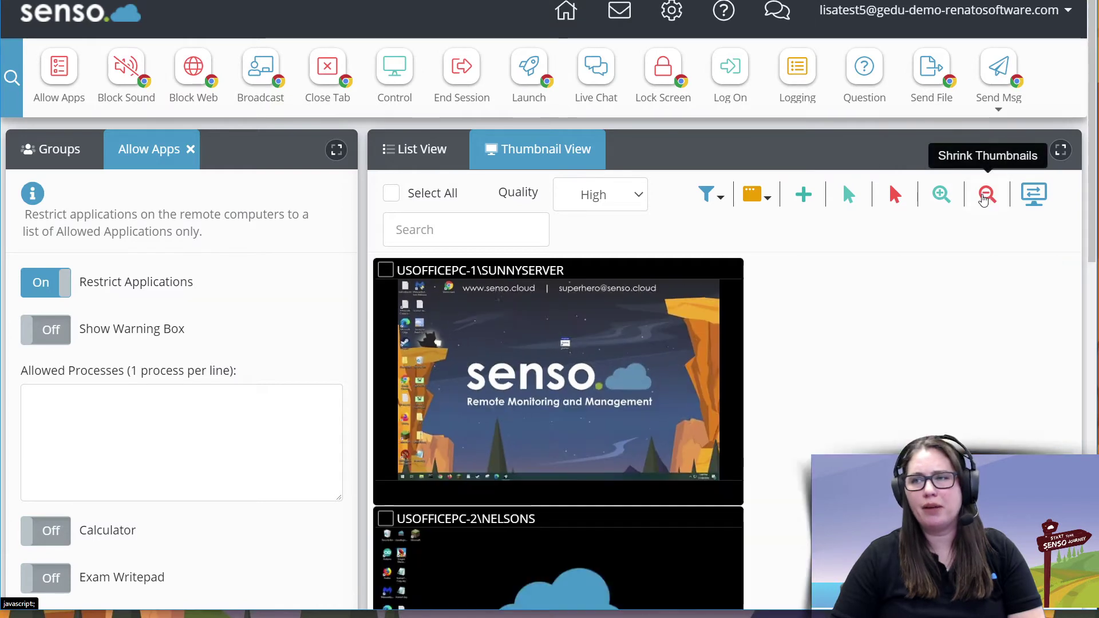
pyautogui.click(755, 196)
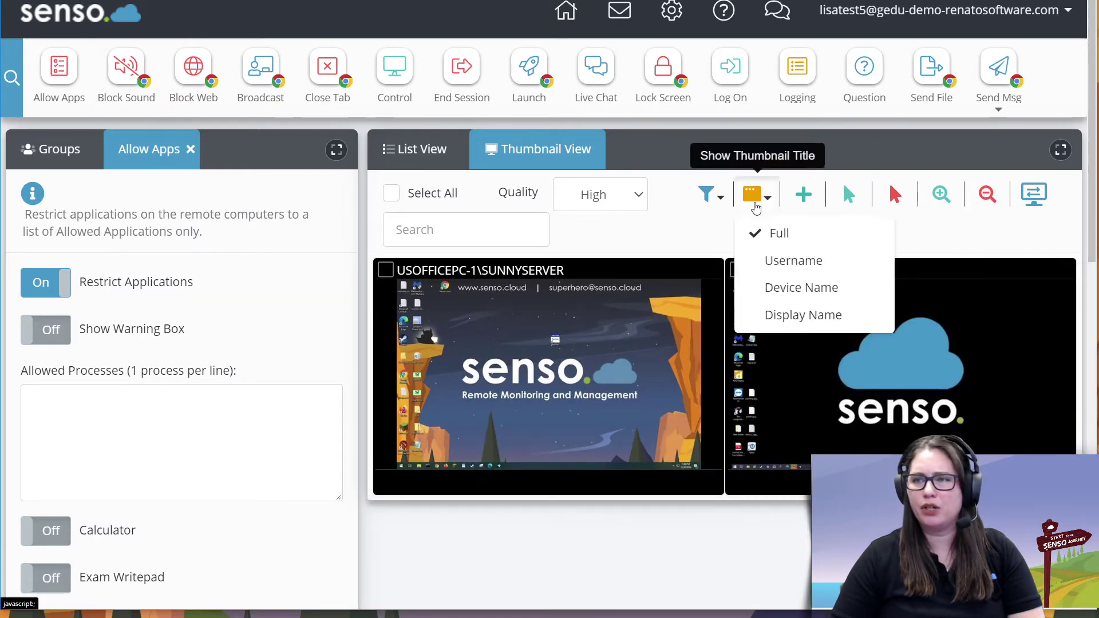
pyautogui.click(779, 286)
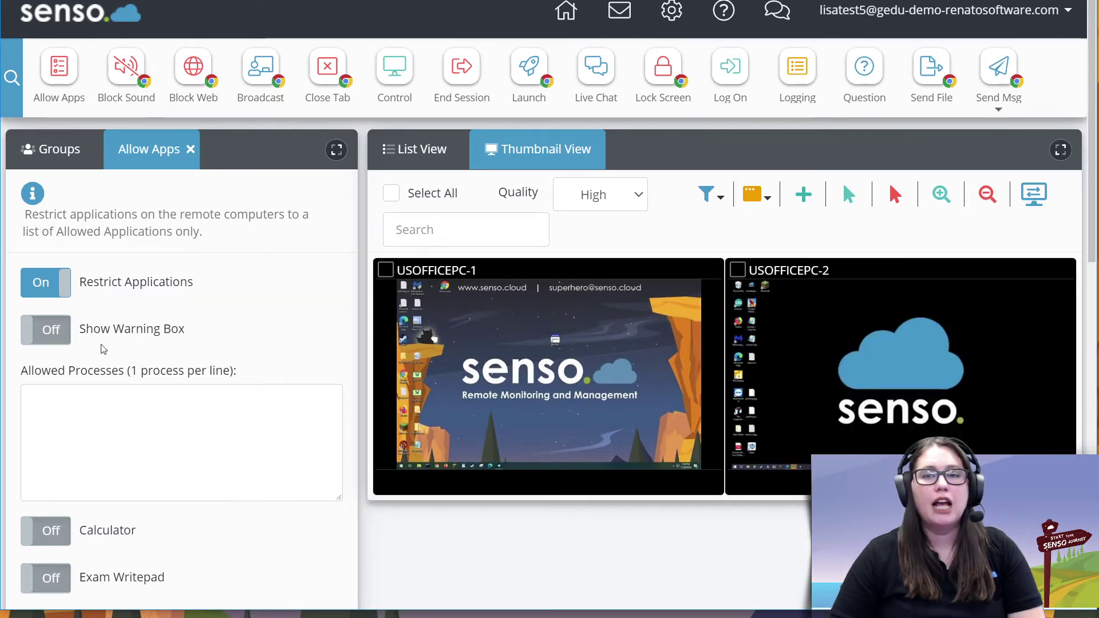
pyautogui.click(51, 335)
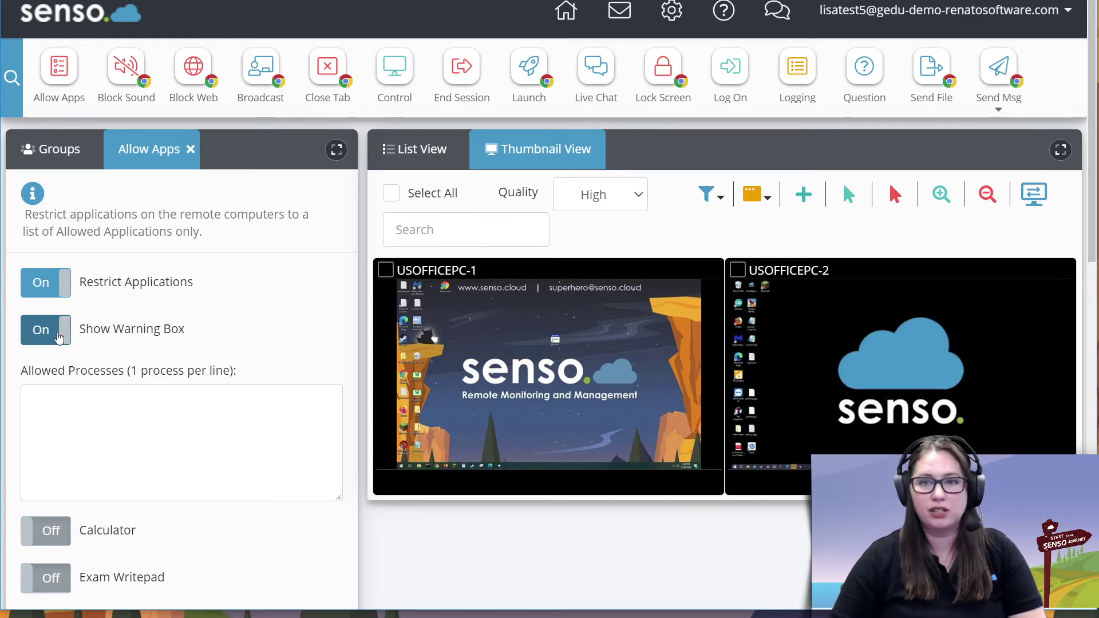
# - Enter testnav.exe in the Allowed Processes box
pyautogui.click(79, 405)
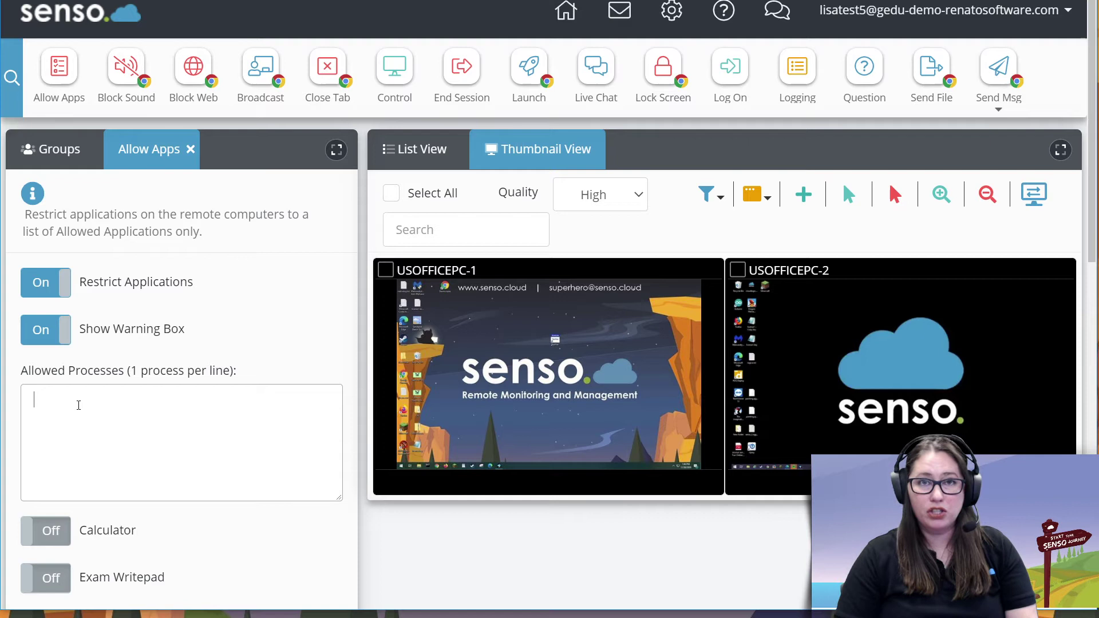
pyautogui.write('testnav')
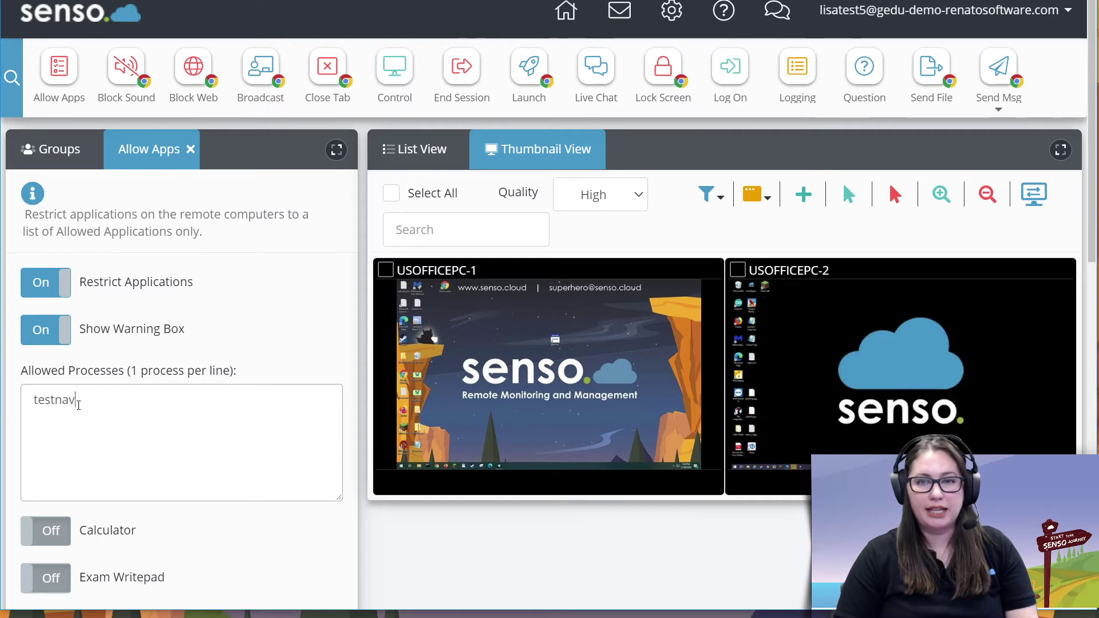
pyautogui.write('.exe')
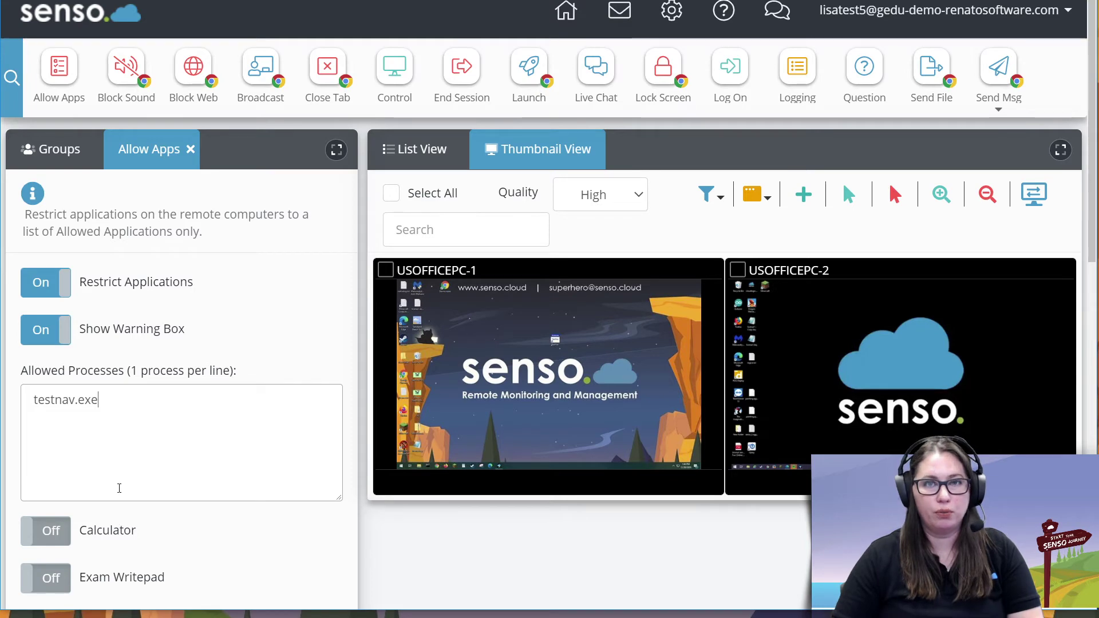
pyautogui.scroll(-4, 146, 415)
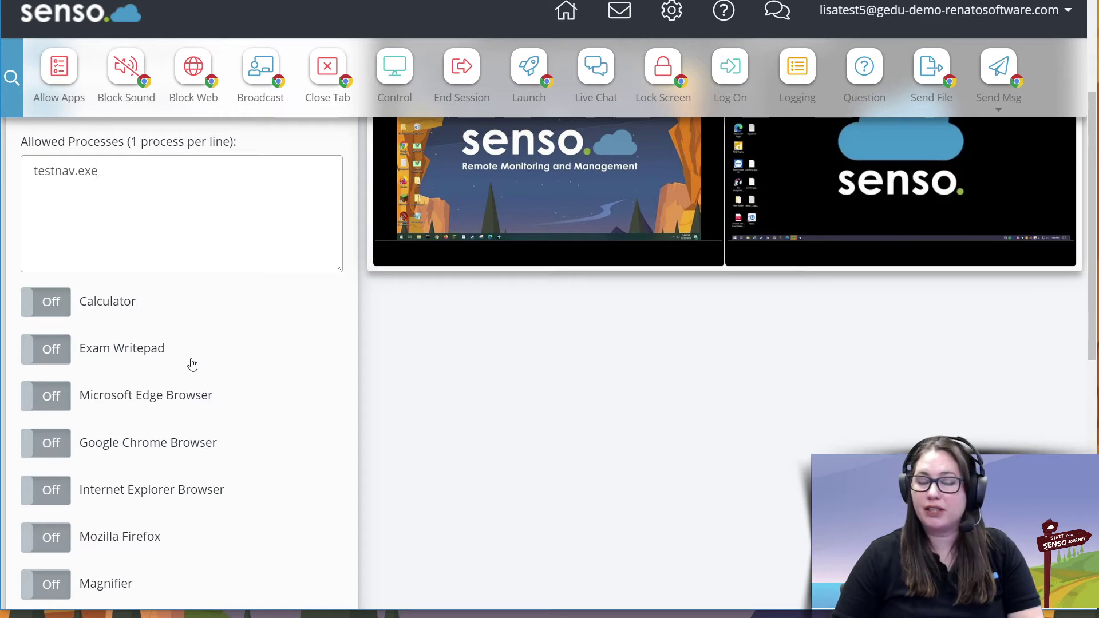
pyautogui.scroll(-2, 192, 363)
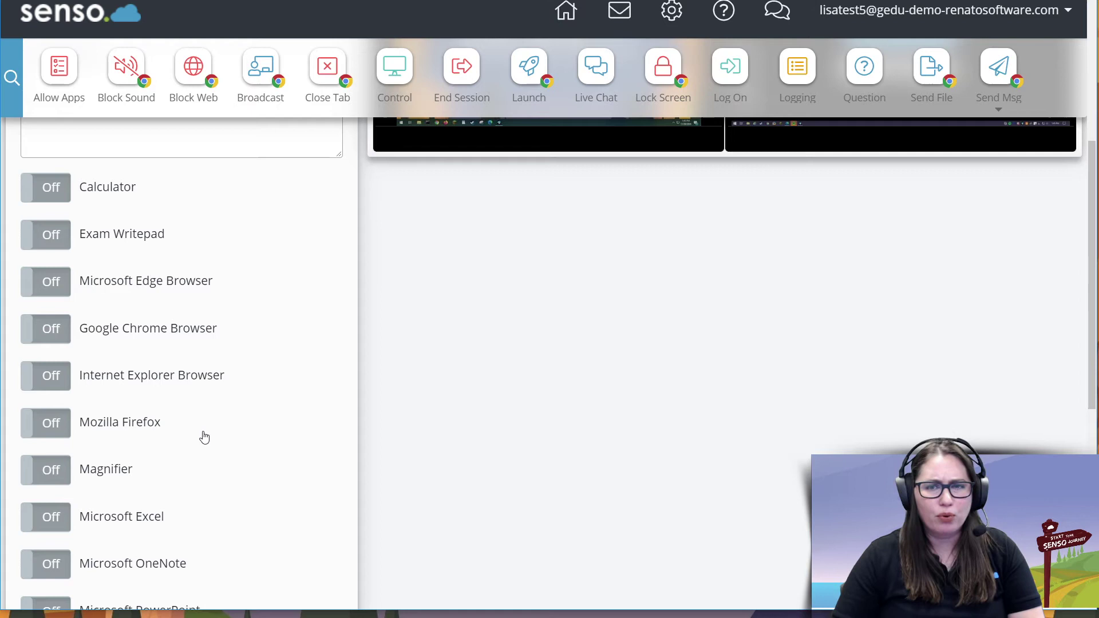
pyautogui.scroll(-2, 204, 433)
pyautogui.scroll(-2, 189, 446)
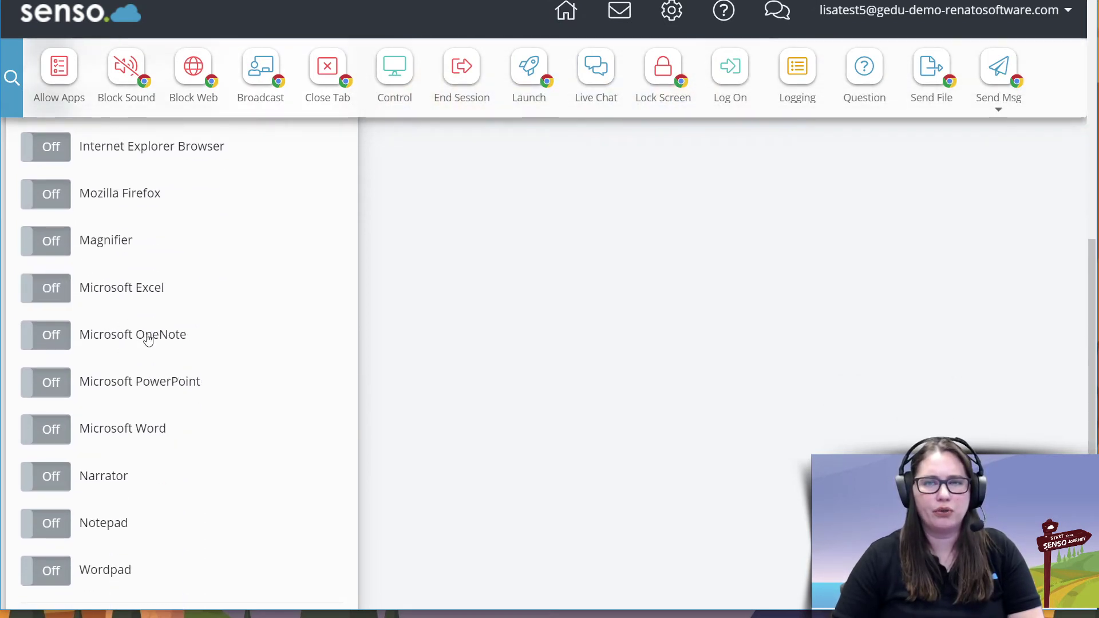
pyautogui.scroll(-4, 148, 339)
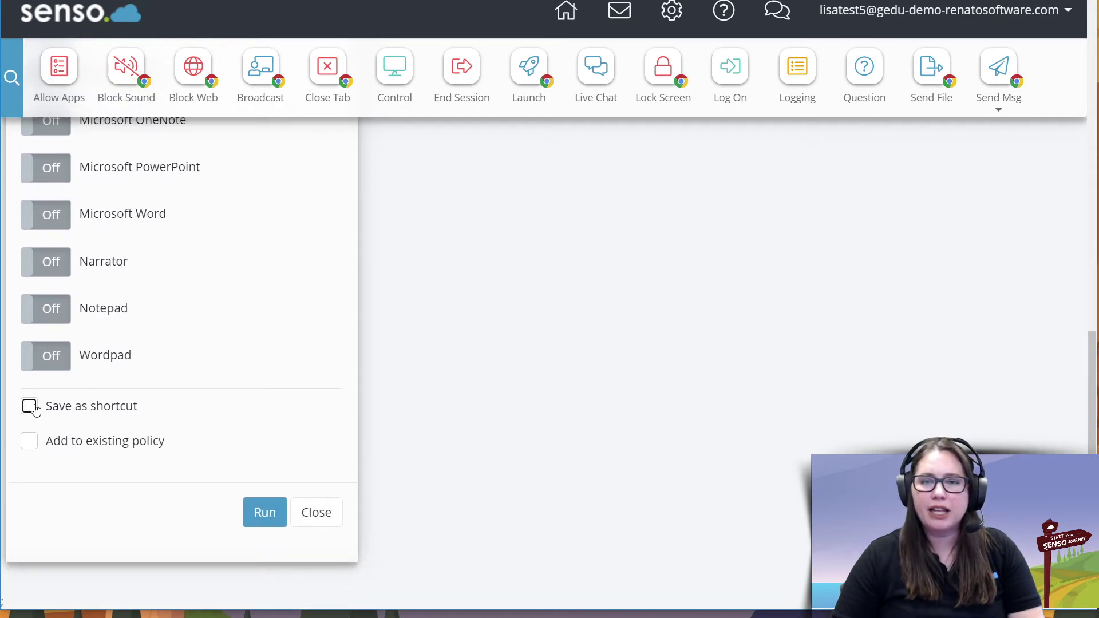
pyautogui.click(29, 406)
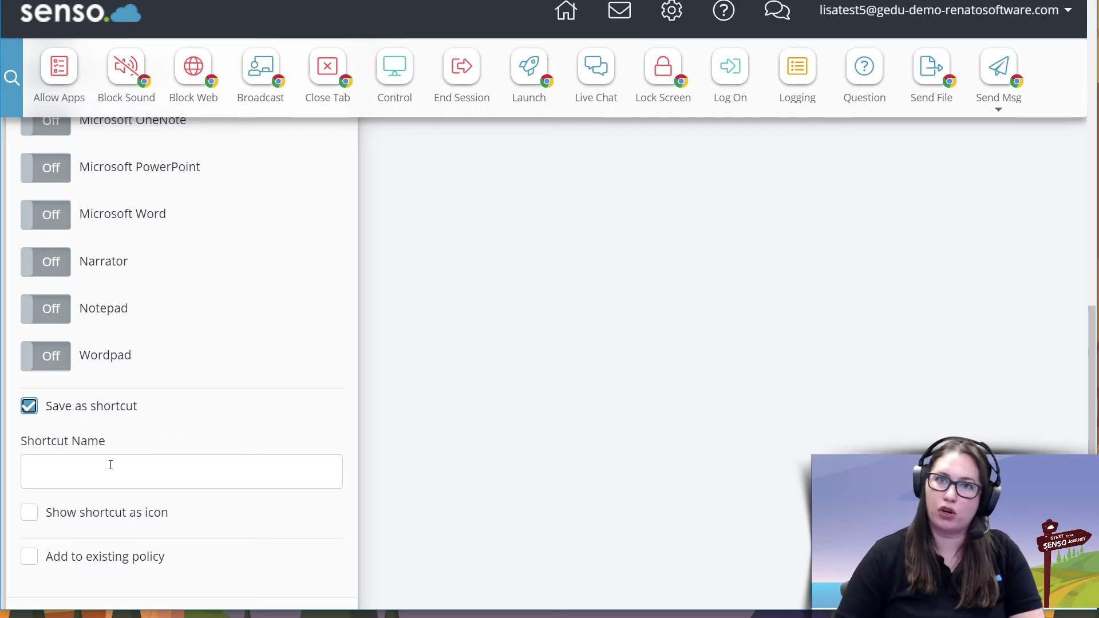
pyautogui.click(28, 407)
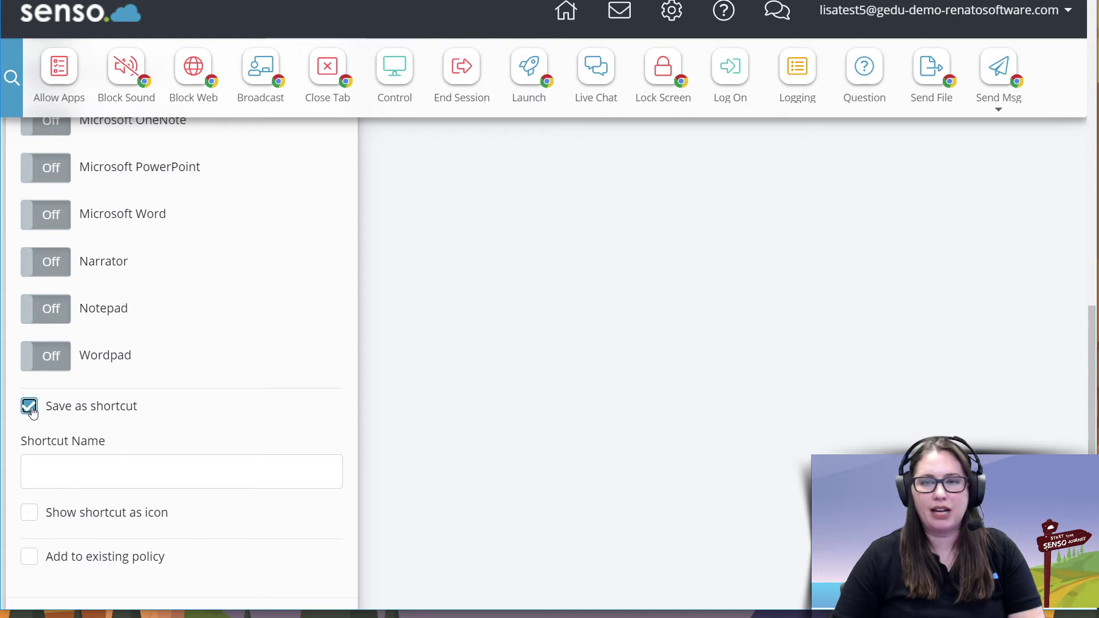
pyautogui.scroll(10, 190, 430)
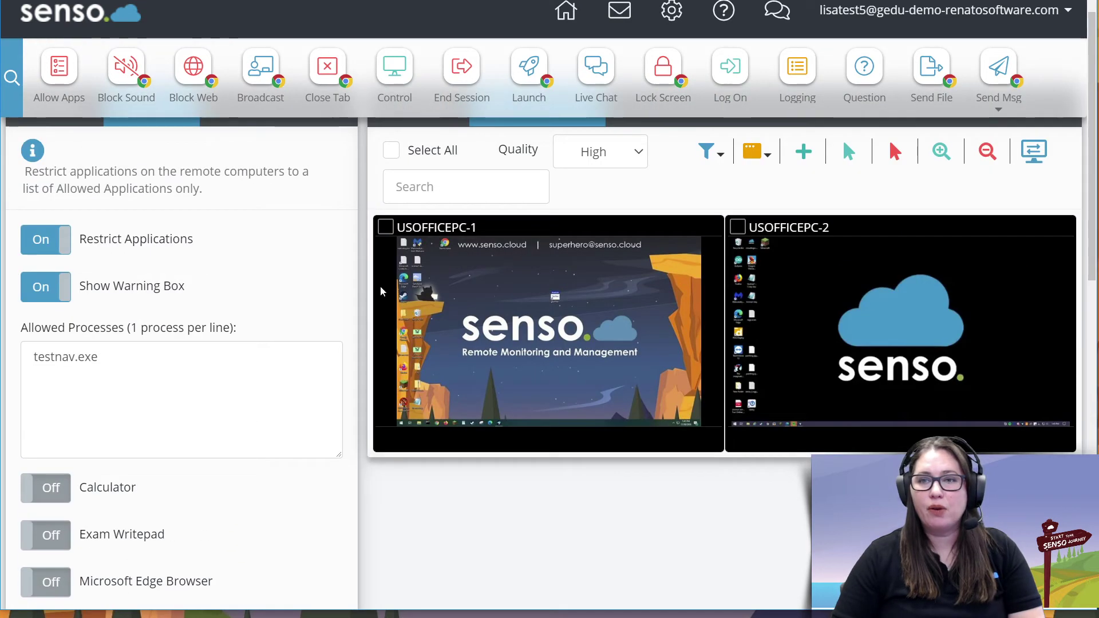
# - Select USOFFICEPC-1 and USOFFICEPC-2 and run the testnav.exe-only restriction on them
pyautogui.click(385, 227)
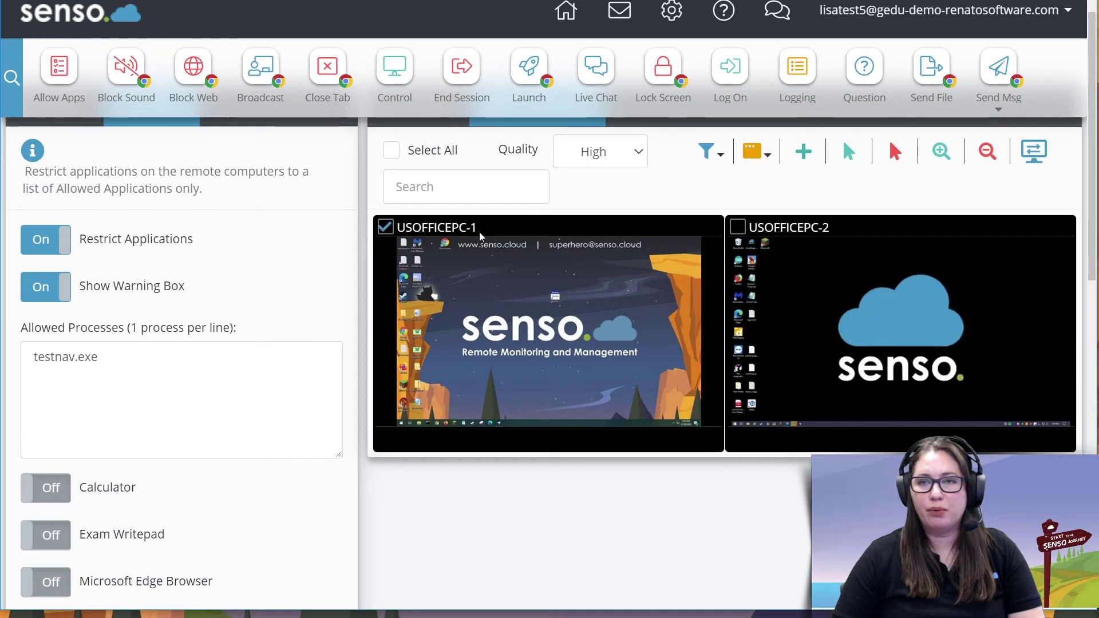
pyautogui.click(737, 227)
pyautogui.scroll(-10, 275, 343)
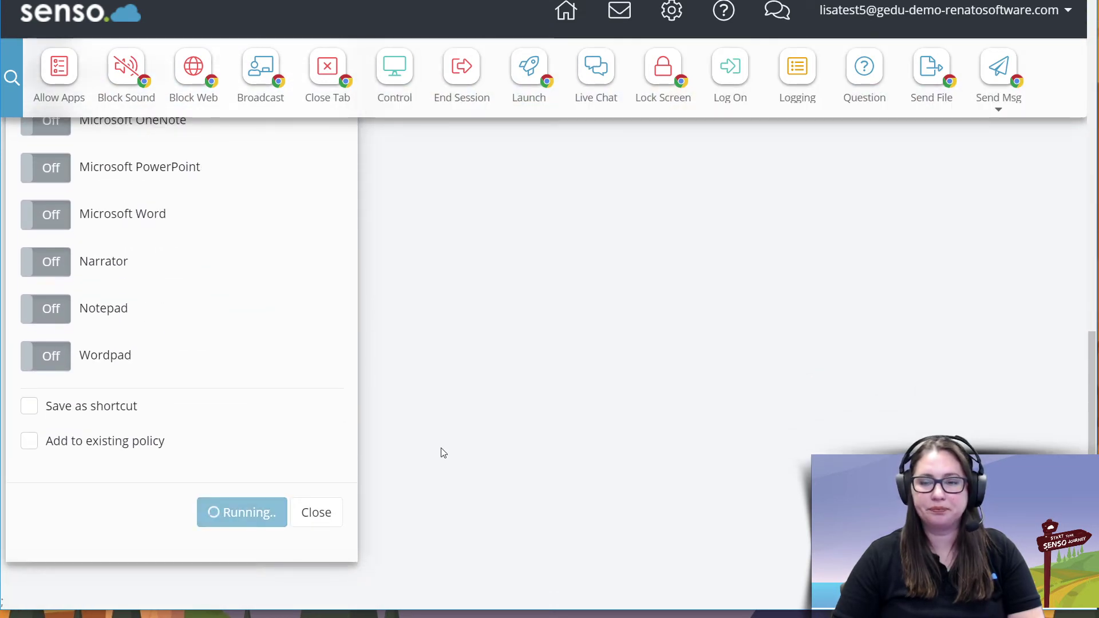
pyautogui.scroll(7, 418, 426)
pyautogui.scroll(7, 418, 426)
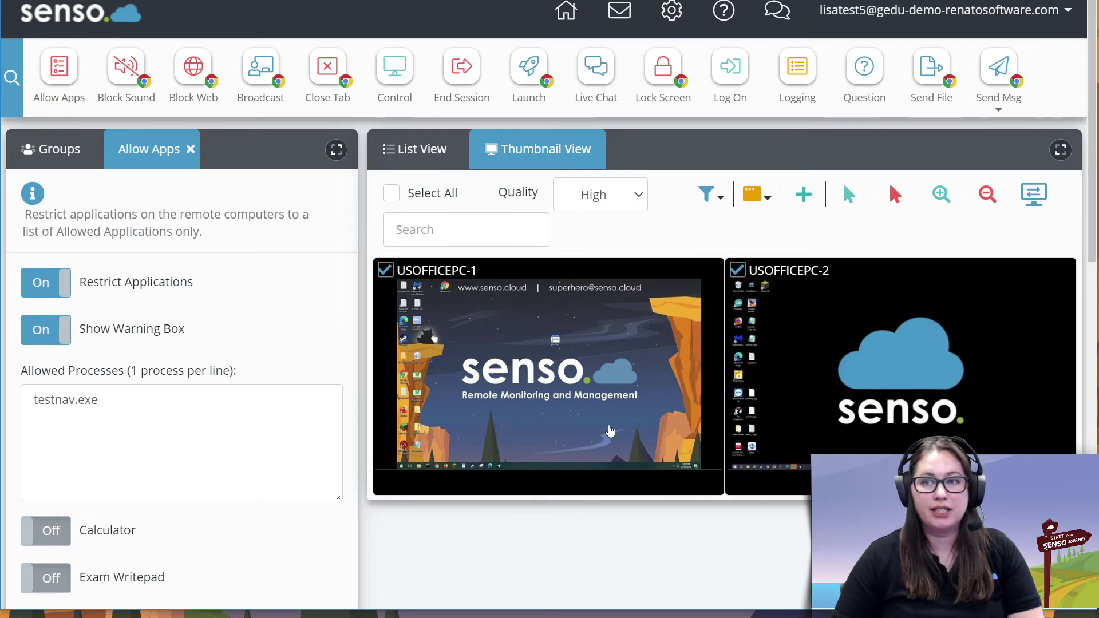
# - Open USOFFICEPC-1's live remote desktop scaled to Best Fit (Full)
pyautogui.doubleClick(531, 372)
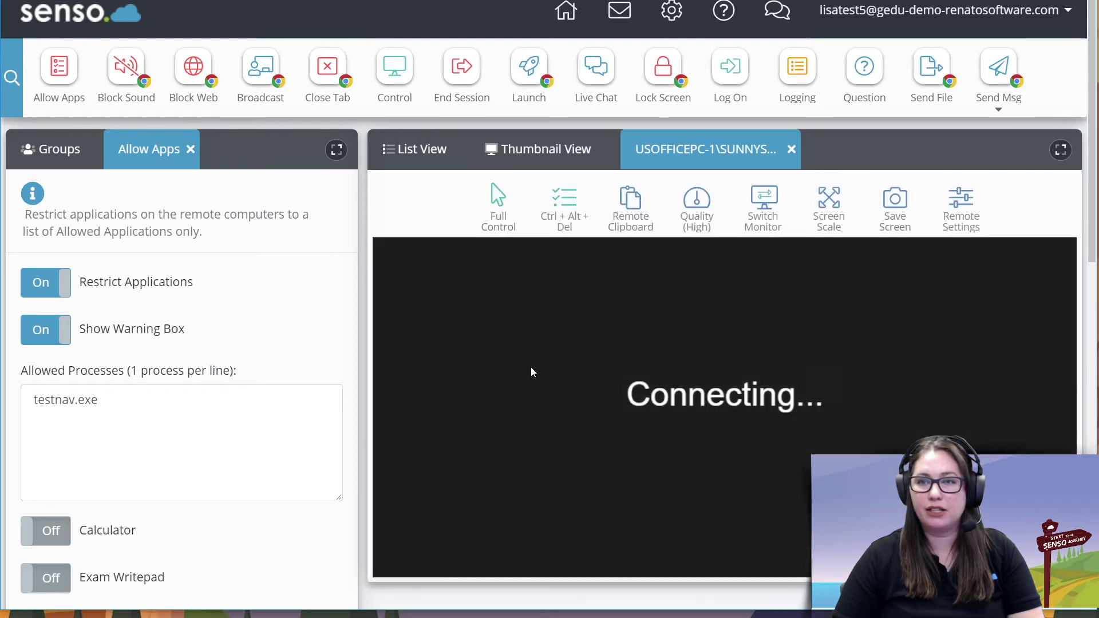
pyautogui.click(829, 201)
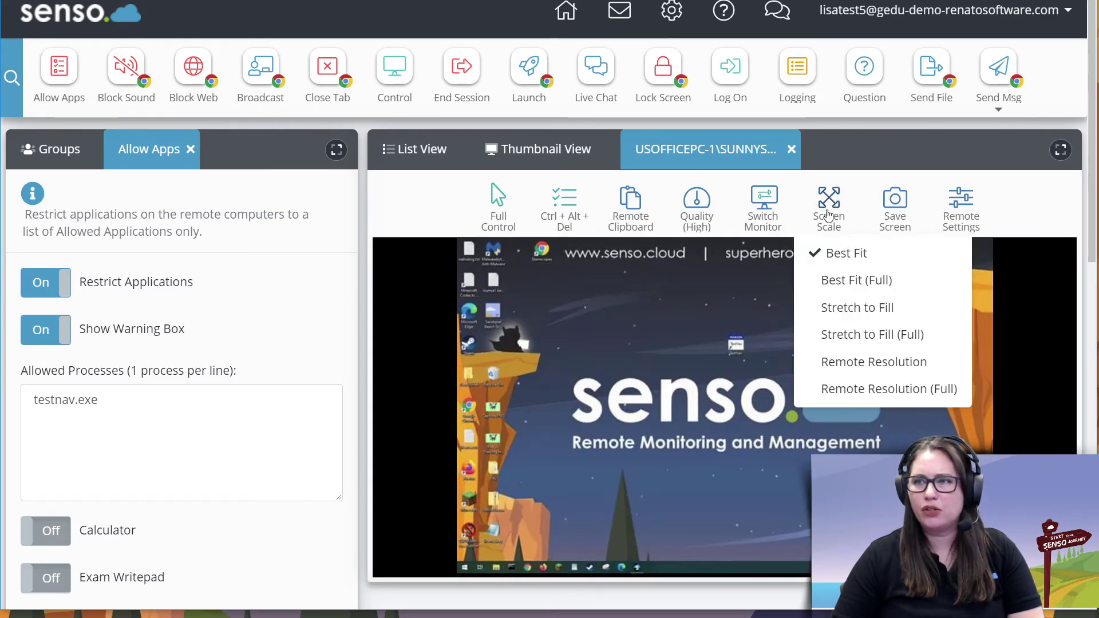
pyautogui.click(840, 282)
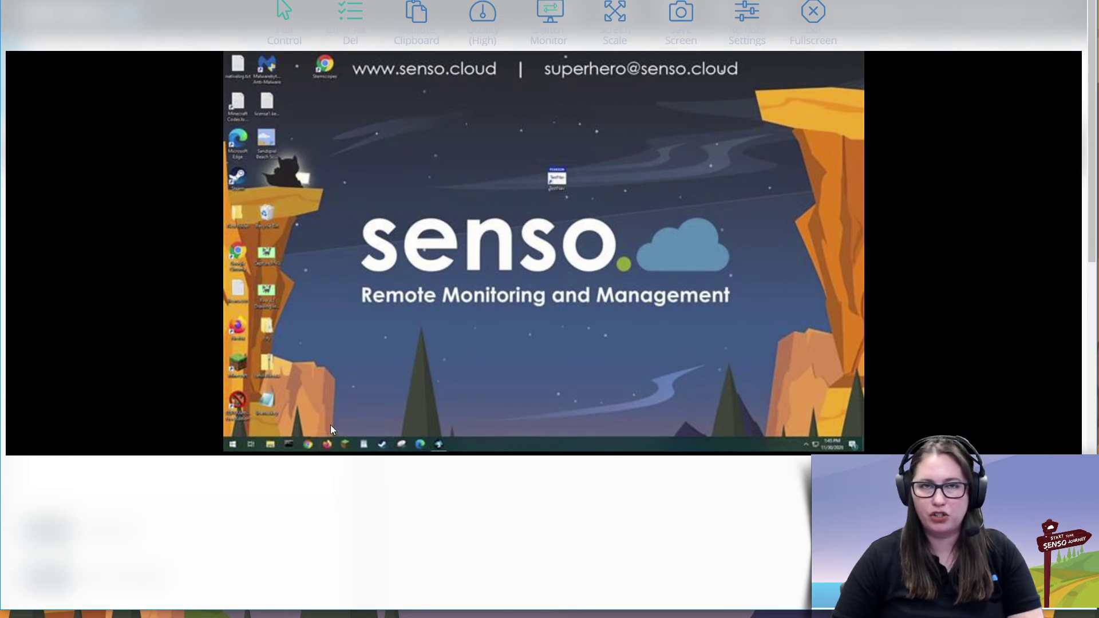
# - On USOFFICEPC-1, try Firefox and the Minecraft launcher, dismissing each Process Blocked warning
pyautogui.click(327, 444)
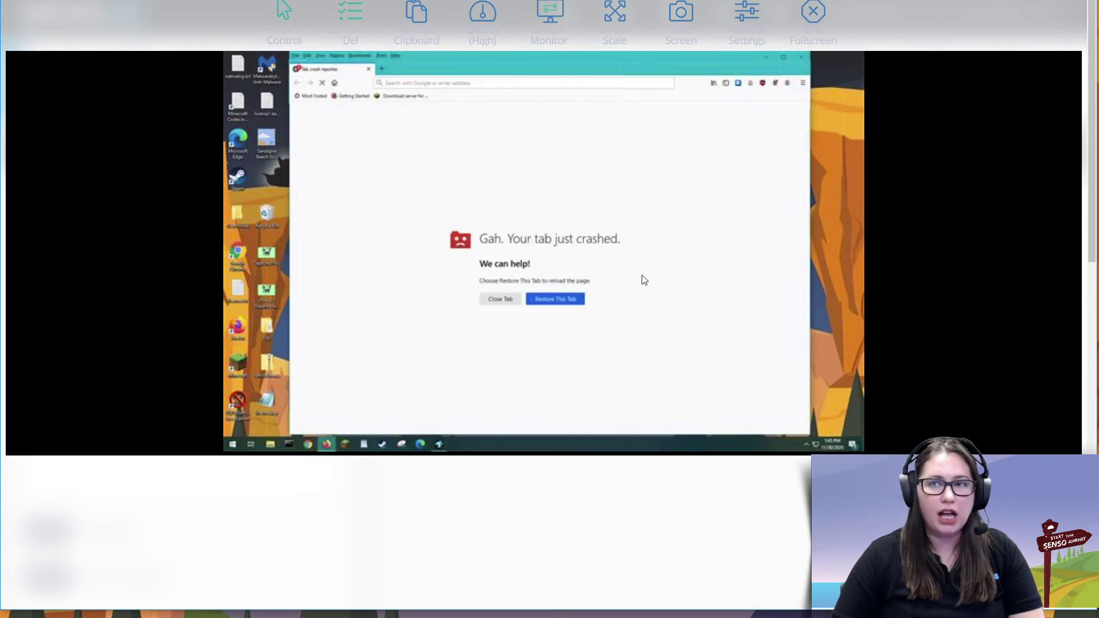
pyautogui.click(803, 58)
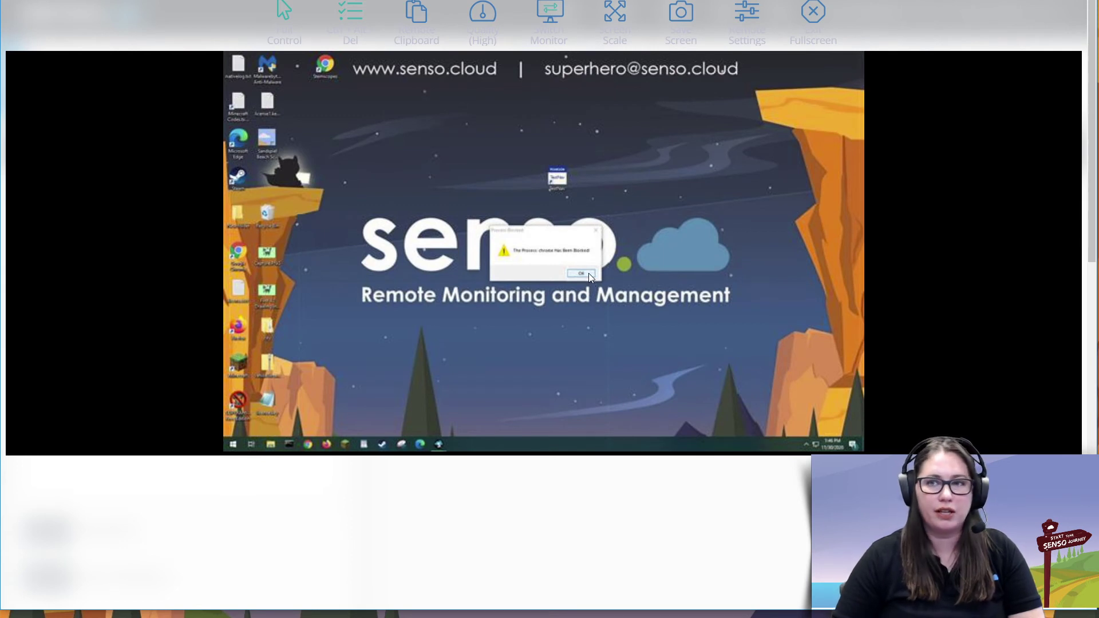
pyautogui.click(580, 273)
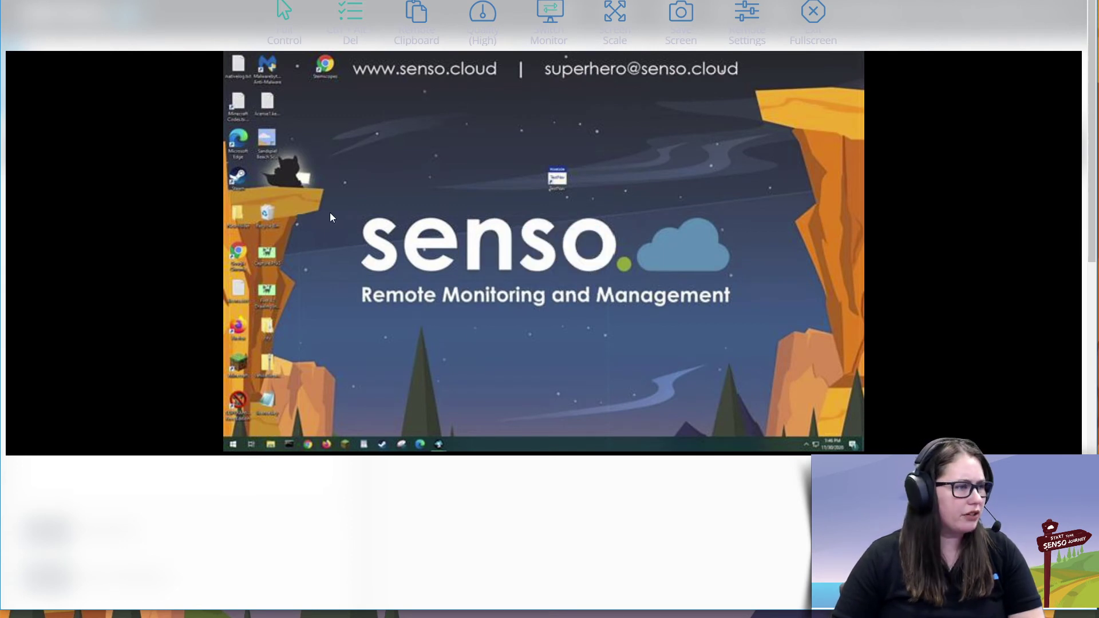
pyautogui.doubleClick(245, 362)
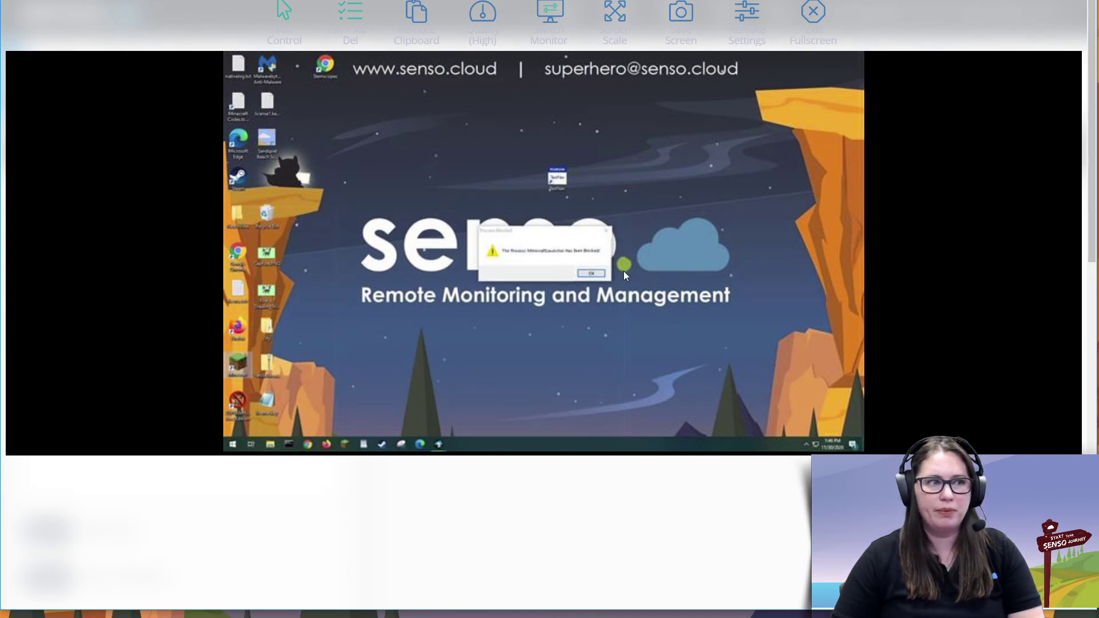
pyautogui.click(595, 276)
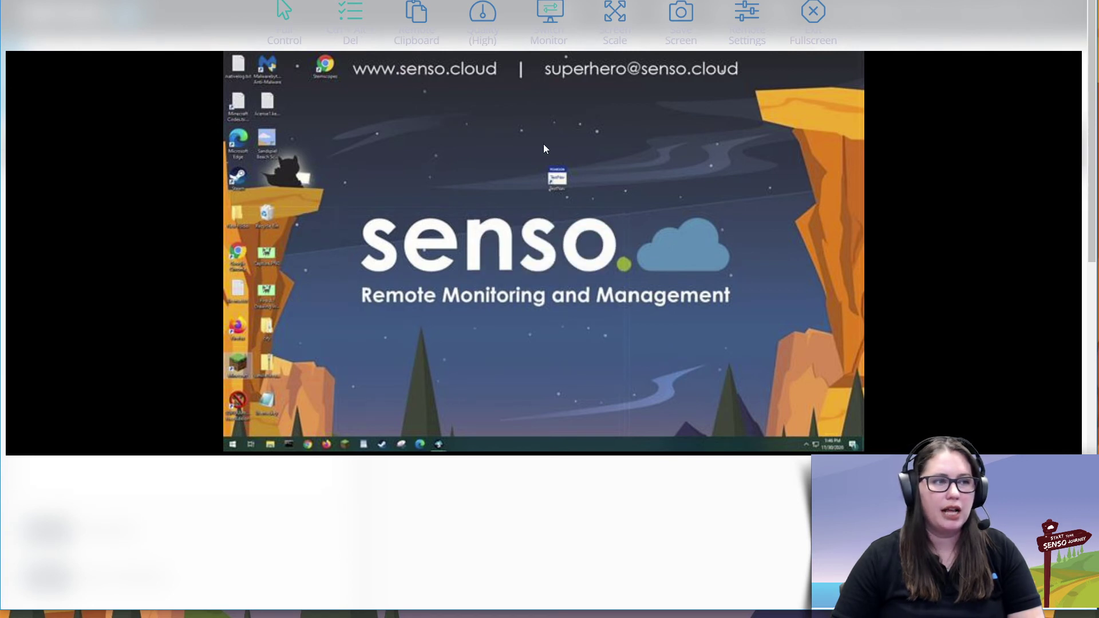
# - Launch TestNav from its desktop shortcut on USOFFICEPC-1, then exit the full-page view
pyautogui.click(562, 181)
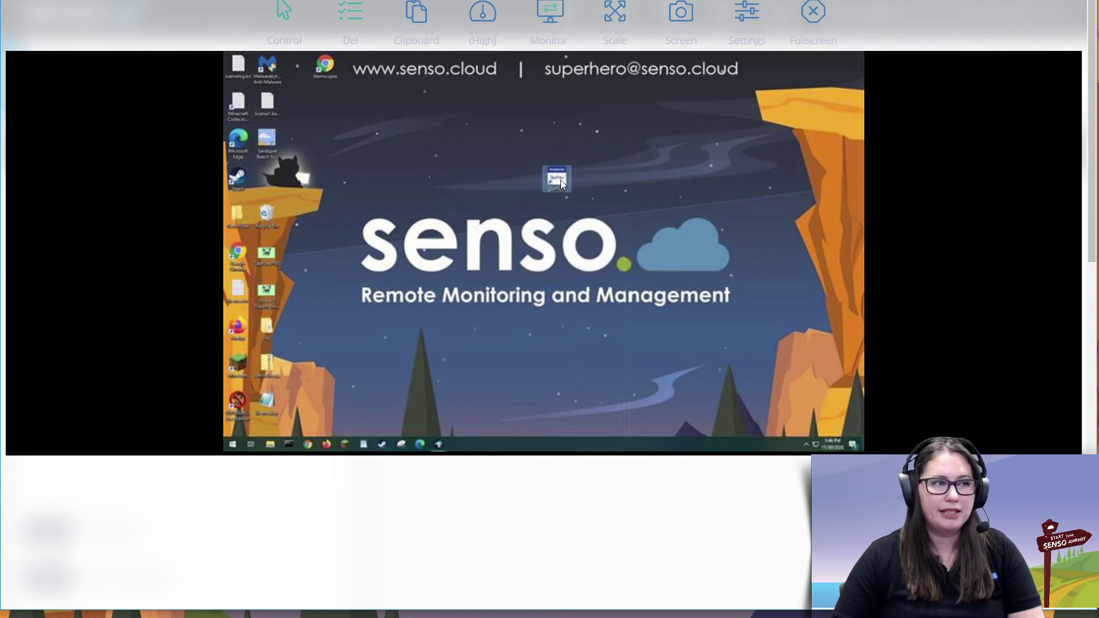
pyautogui.rightClick(561, 180)
pyautogui.click(576, 187)
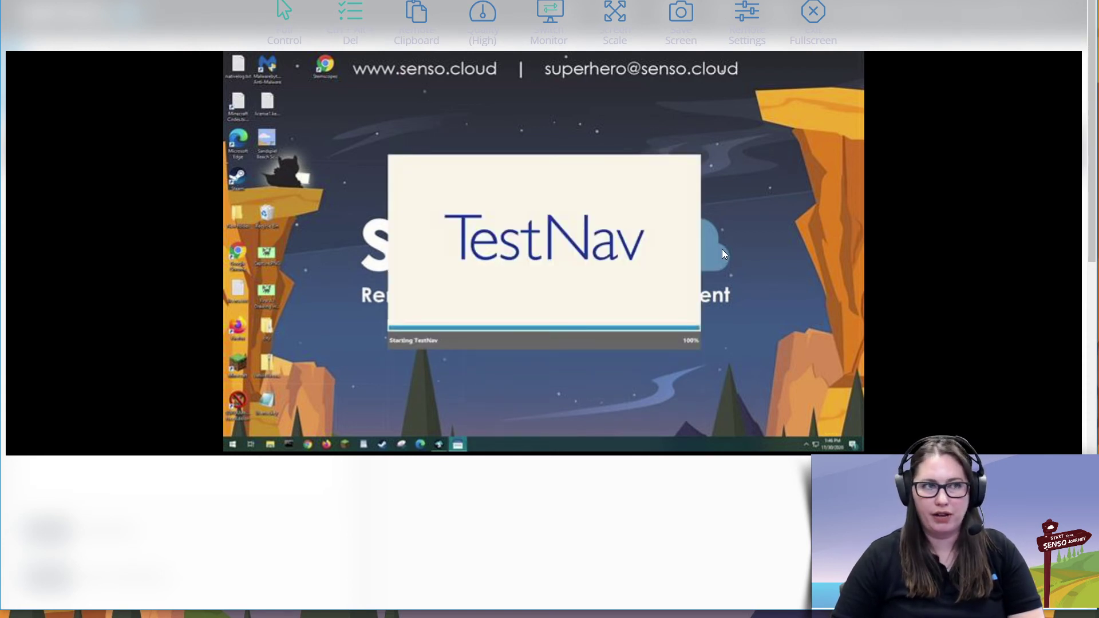
pyautogui.click(820, 16)
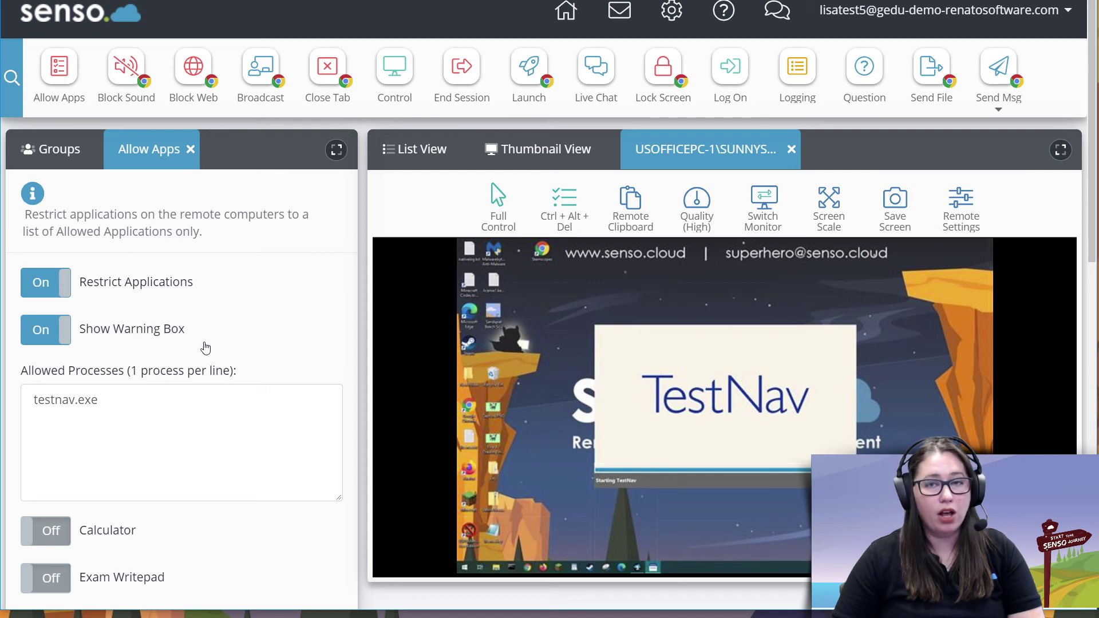
# - Reopen Allow Apps with default settings (restriction and warning off, no processes) and run it
pyautogui.click(191, 151)
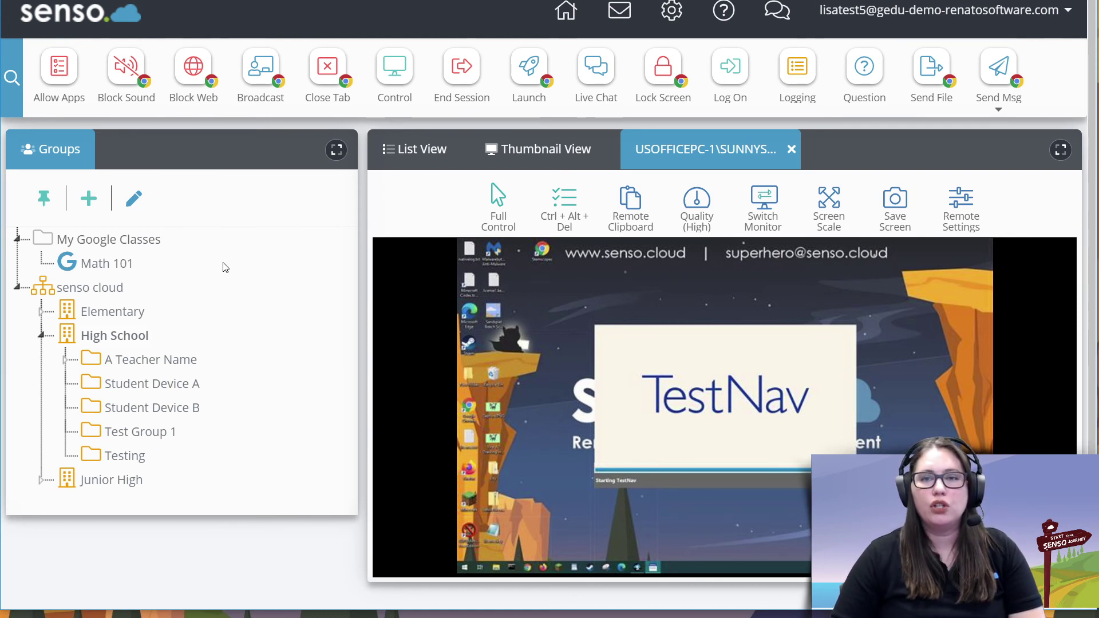
pyautogui.click(59, 68)
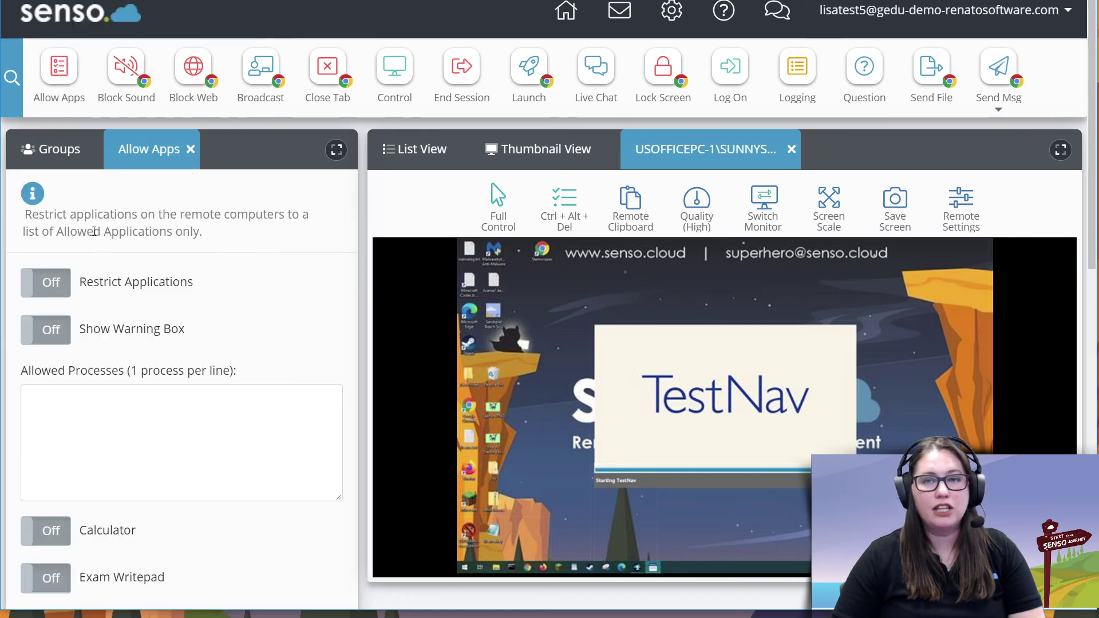
pyautogui.scroll(-2, 146, 303)
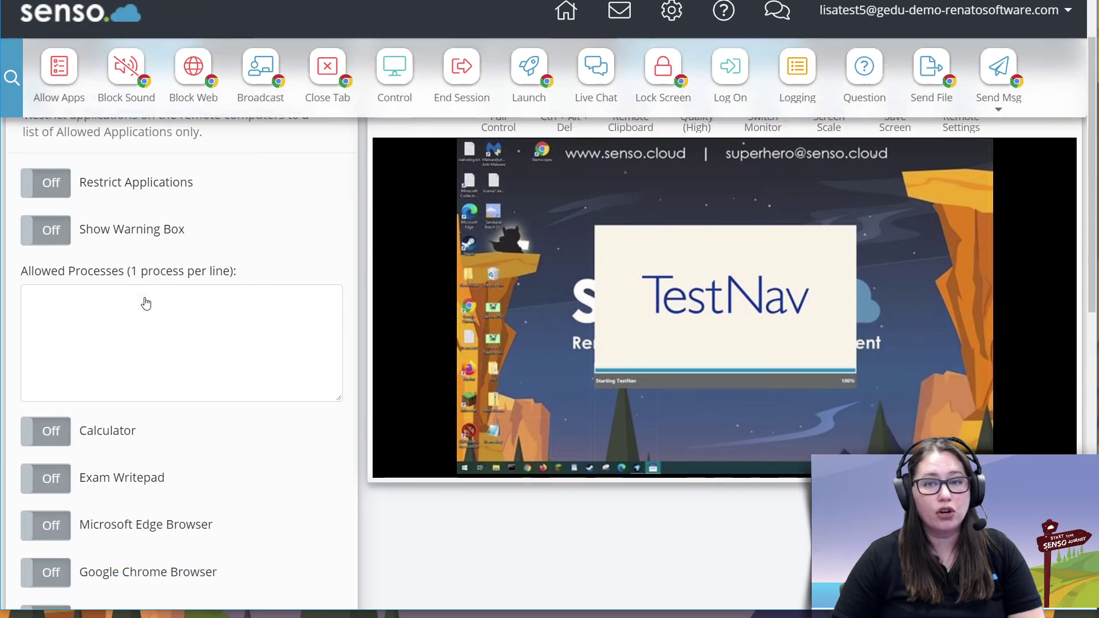
pyautogui.scroll(-12, 172, 309)
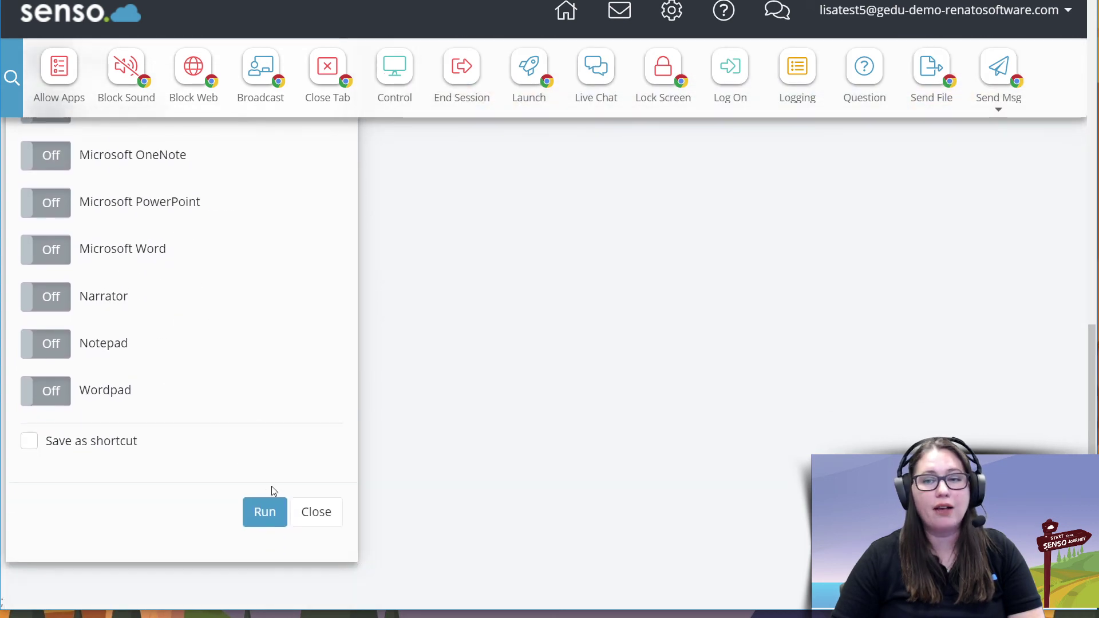
pyautogui.click(266, 511)
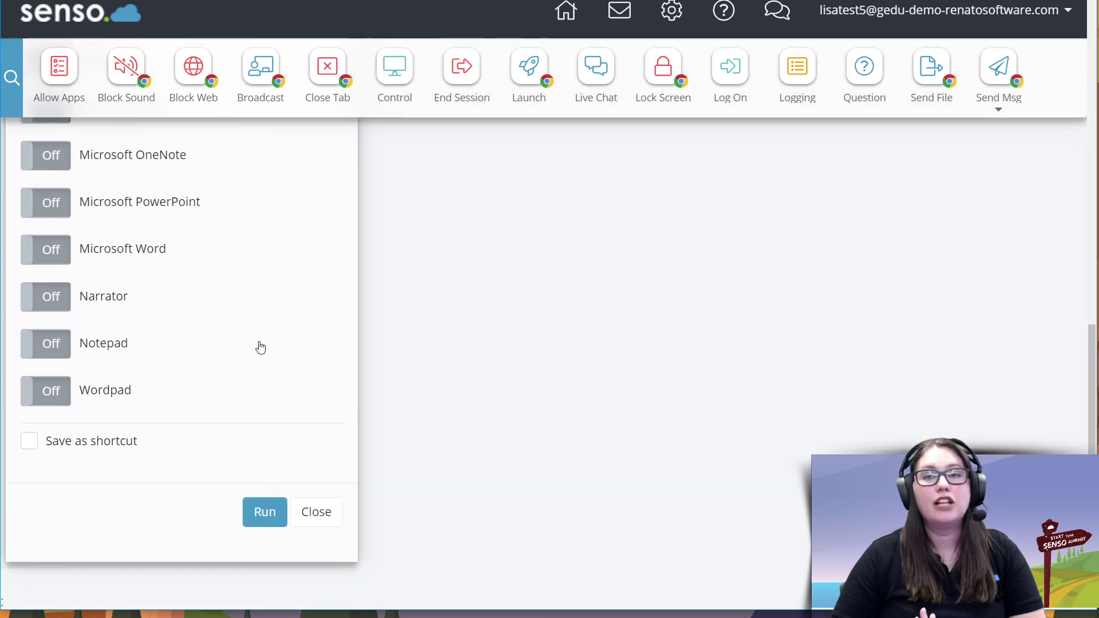
pyautogui.scroll(15, 305, 348)
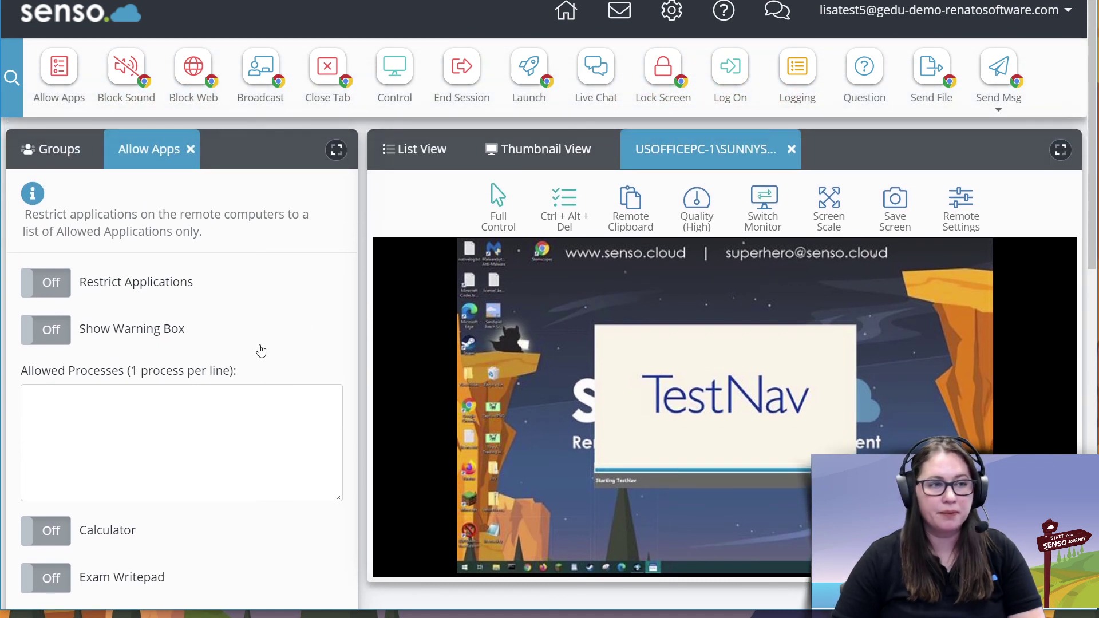
# - Scale the remote view to Best Fit (Full) and close TestNav on USOFFICEPC-1
pyautogui.click(824, 203)
pyautogui.click(841, 280)
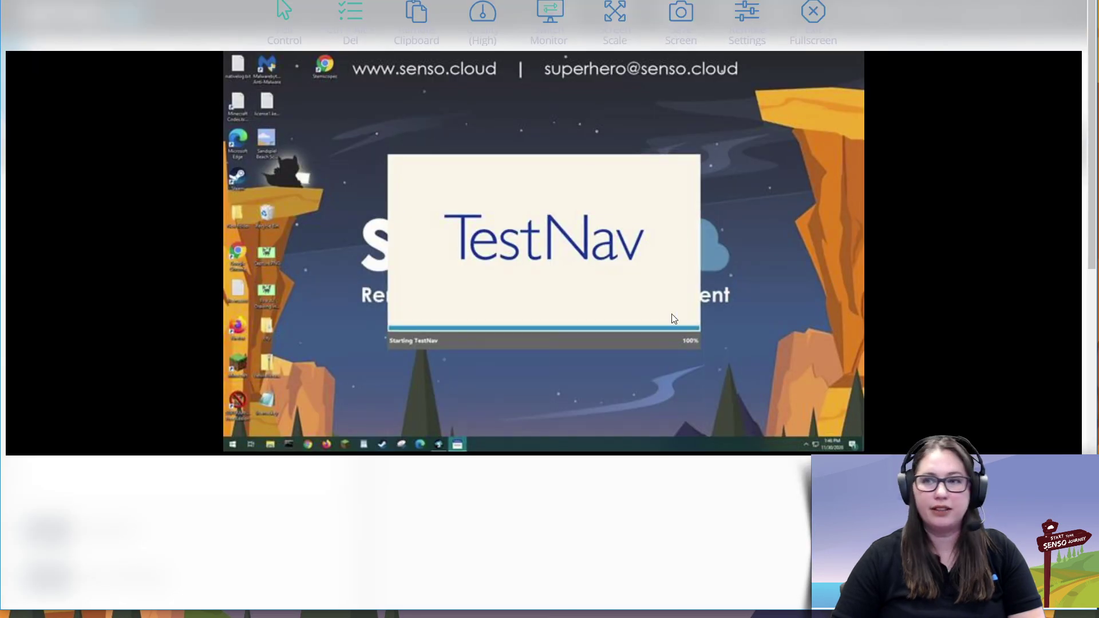
pyautogui.rightClick(462, 445)
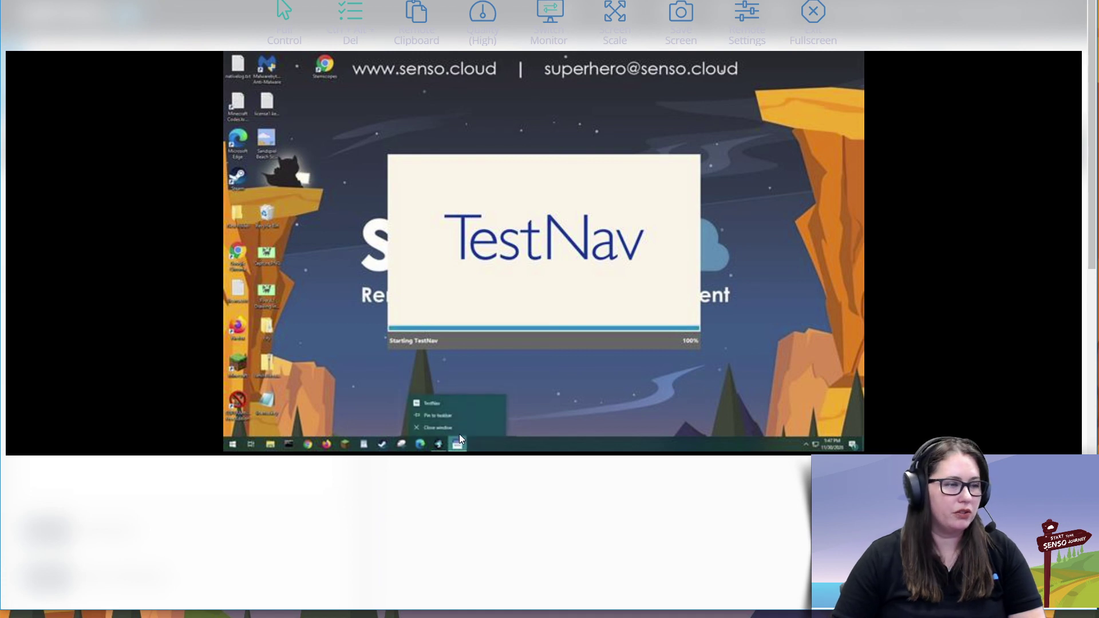
pyautogui.click(458, 429)
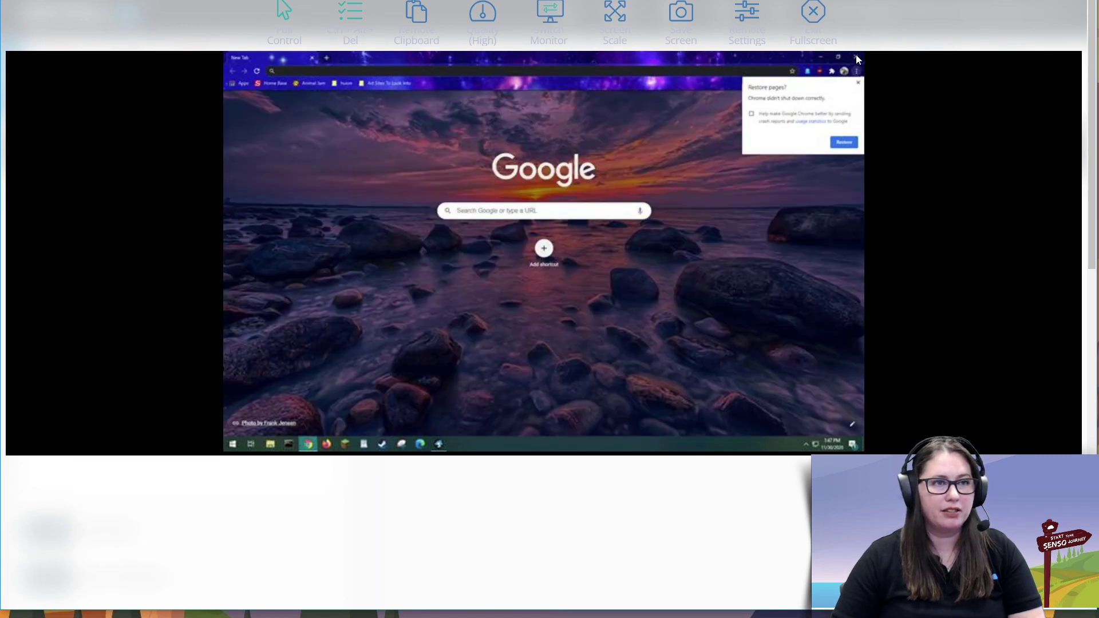
# - Close the now-unblocked Chrome window and exit the full-page remote view
pyautogui.click(857, 57)
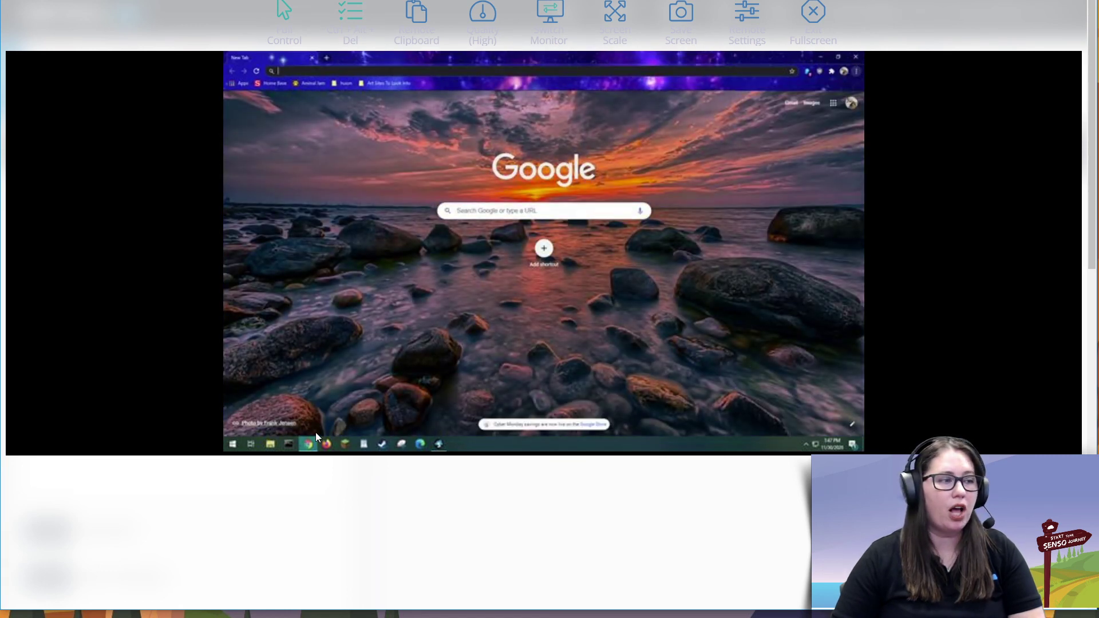
pyautogui.rightClick(310, 441)
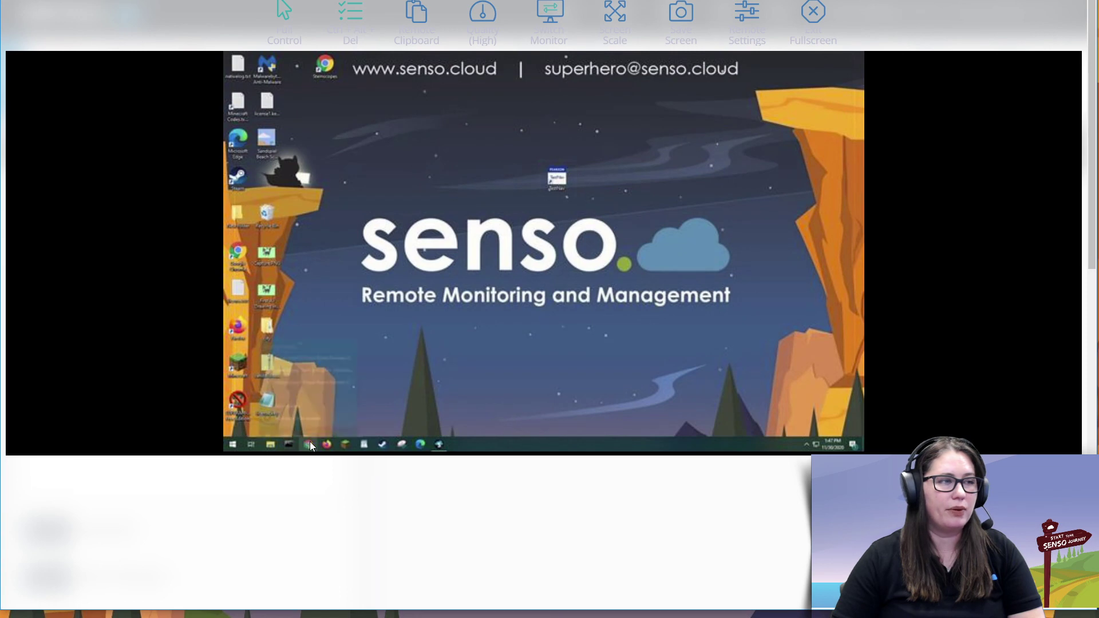
pyautogui.click(639, 356)
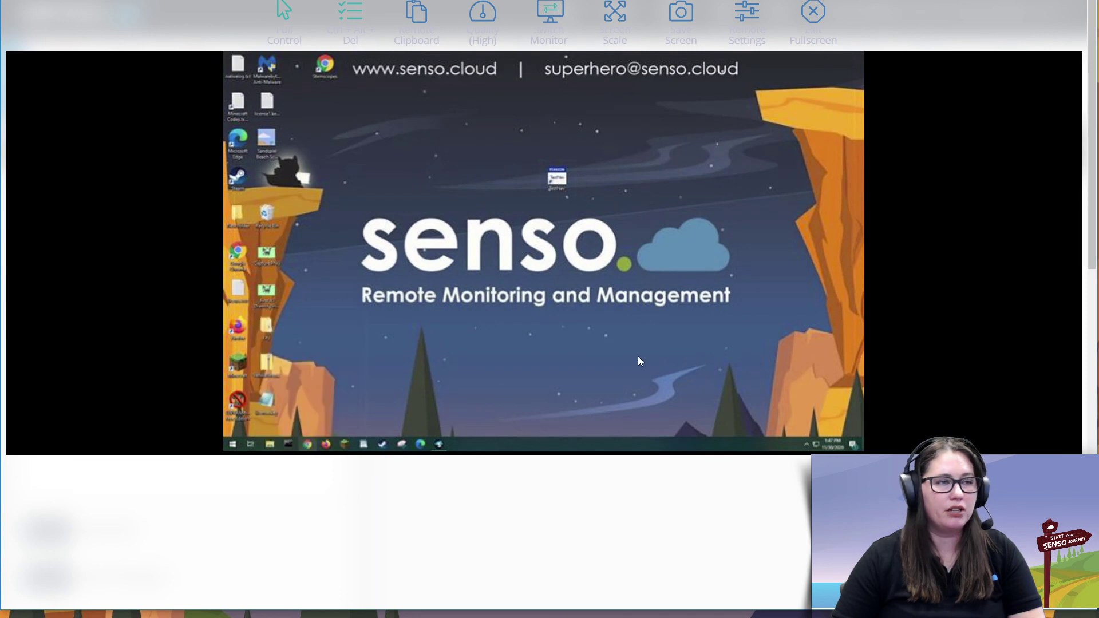
pyautogui.click(827, 13)
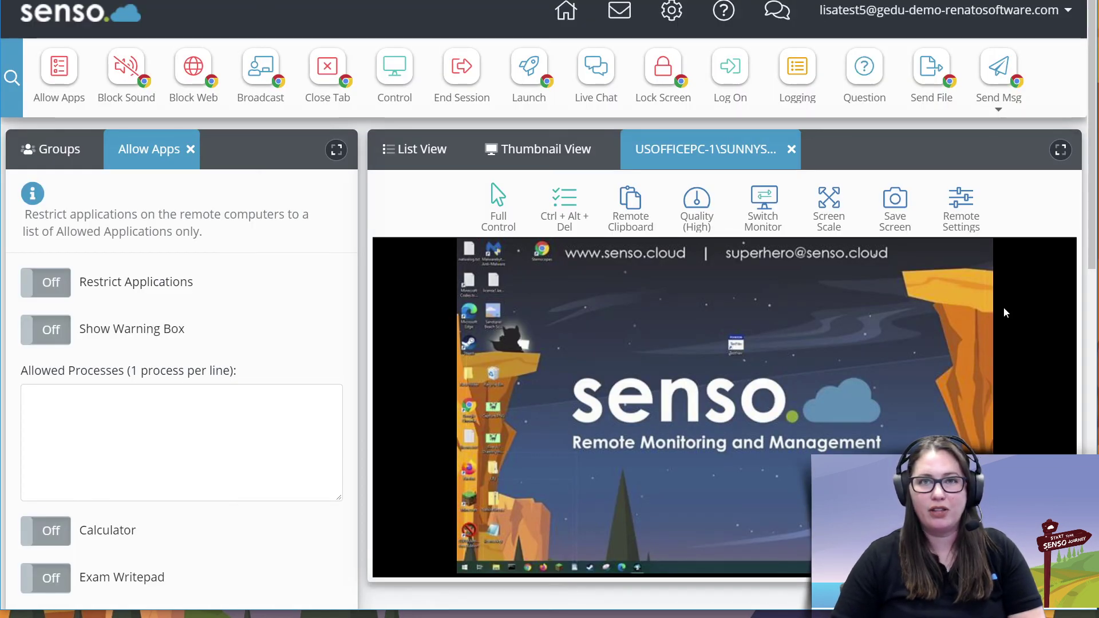